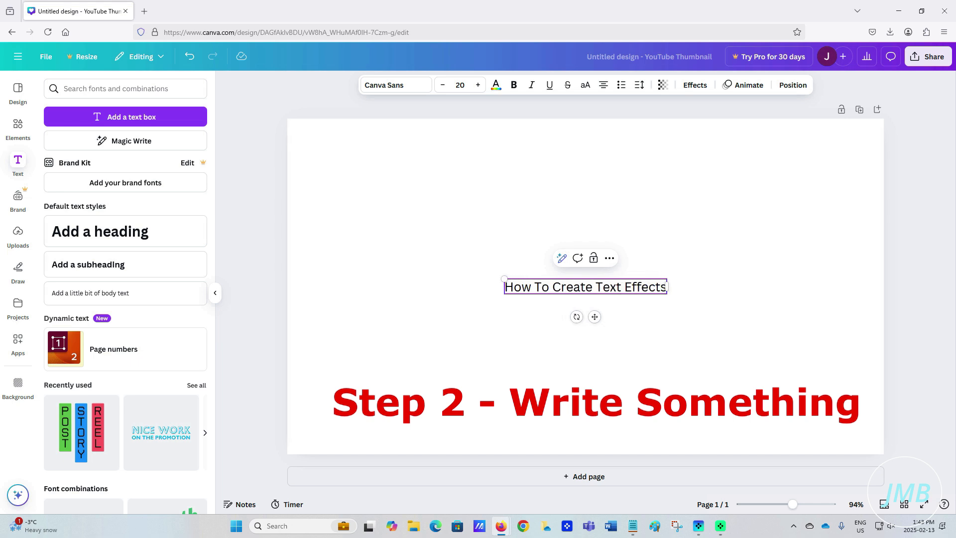
Finish the title text with "In Canva" and make the whole line bold
text(In Can)
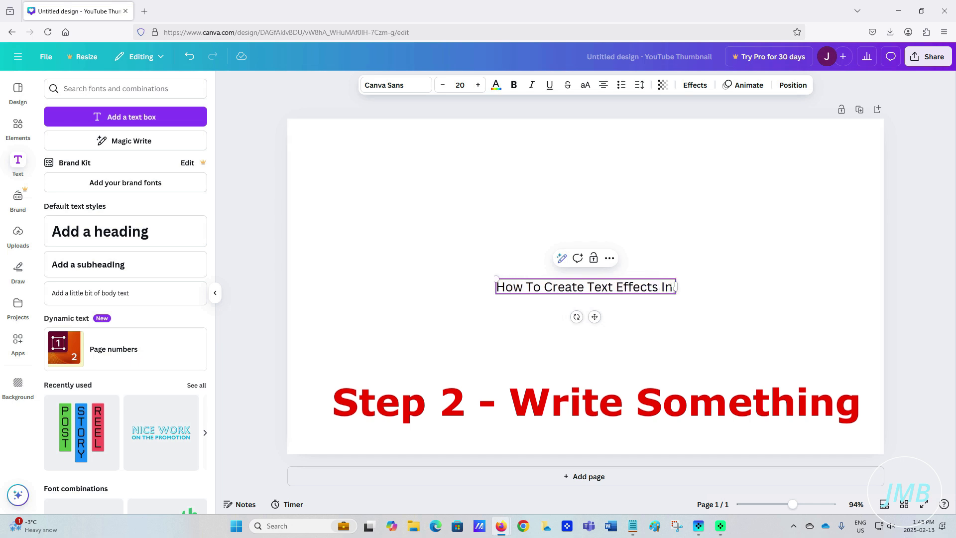
text(va)
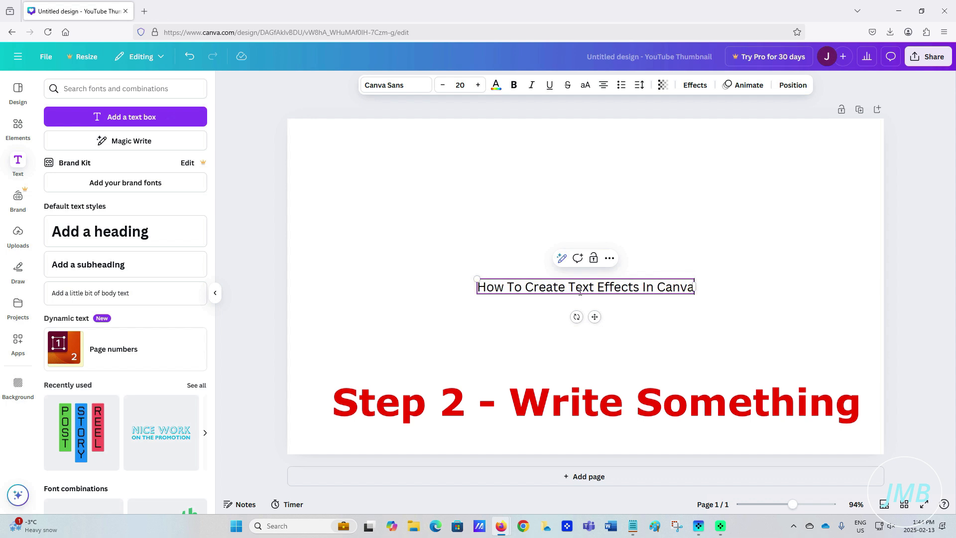
triple_click(579, 289)
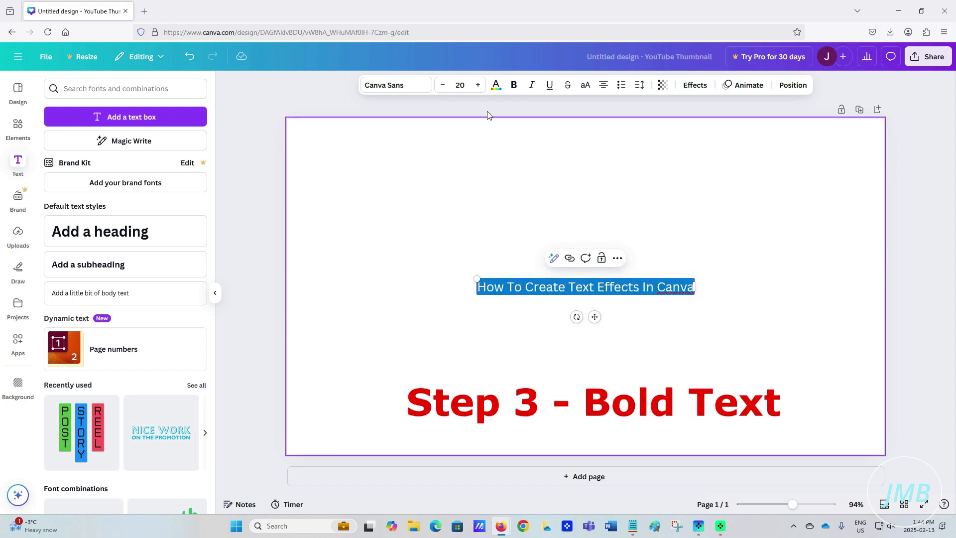
click(515, 88)
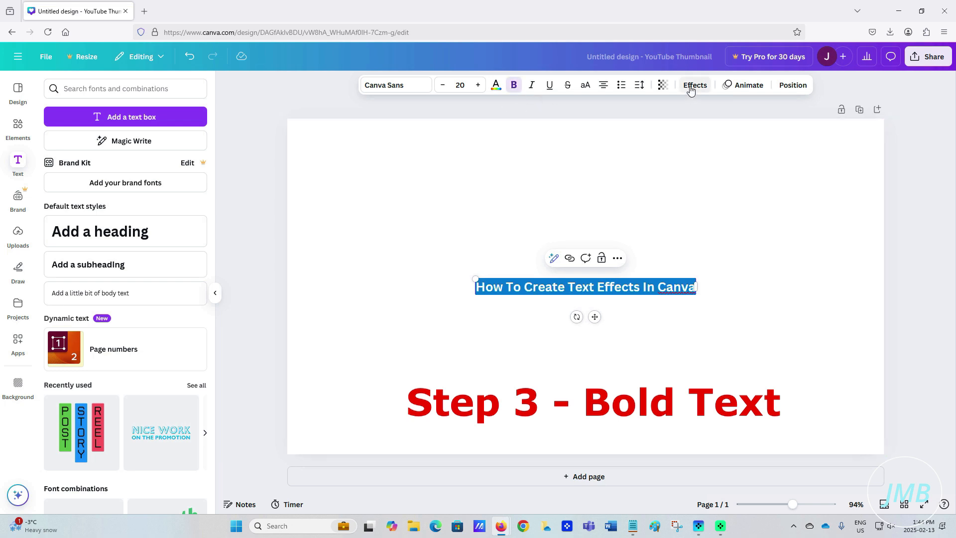
Set the title's font to Horta and its font size to 72
click(375, 86)
text(hor)
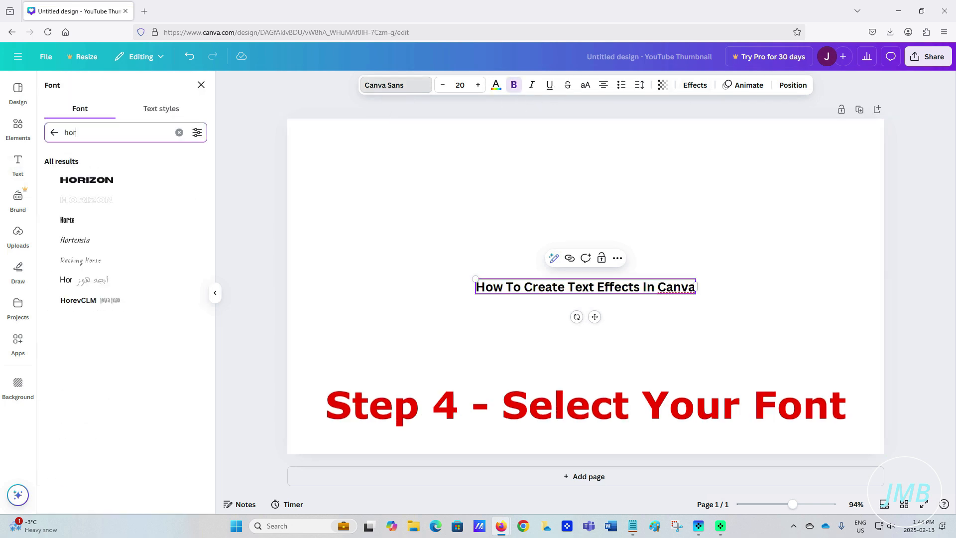
click(109, 221)
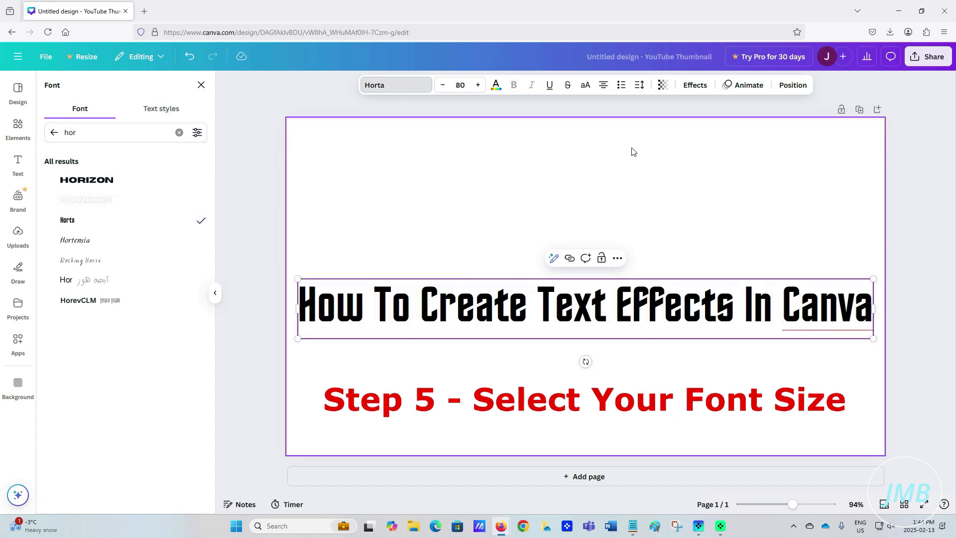
click(460, 85)
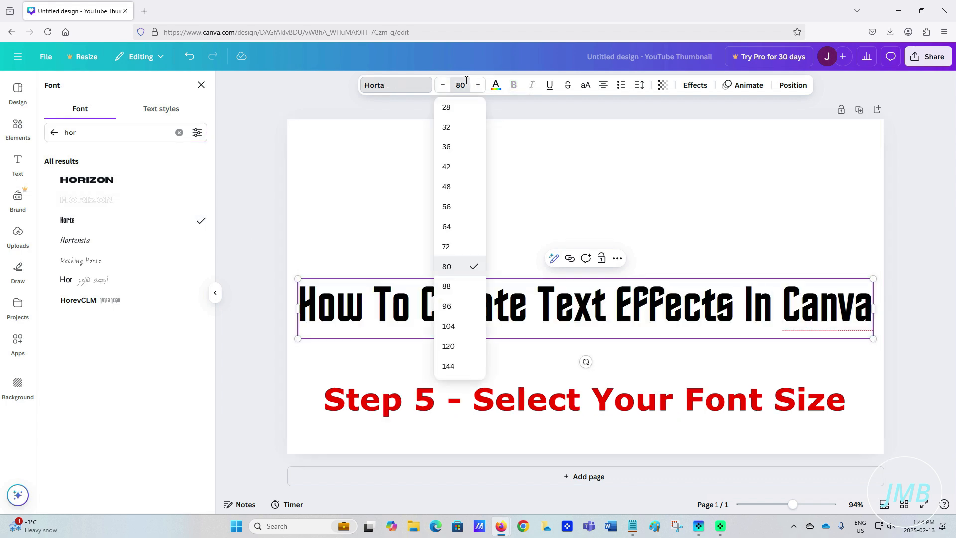
click(465, 245)
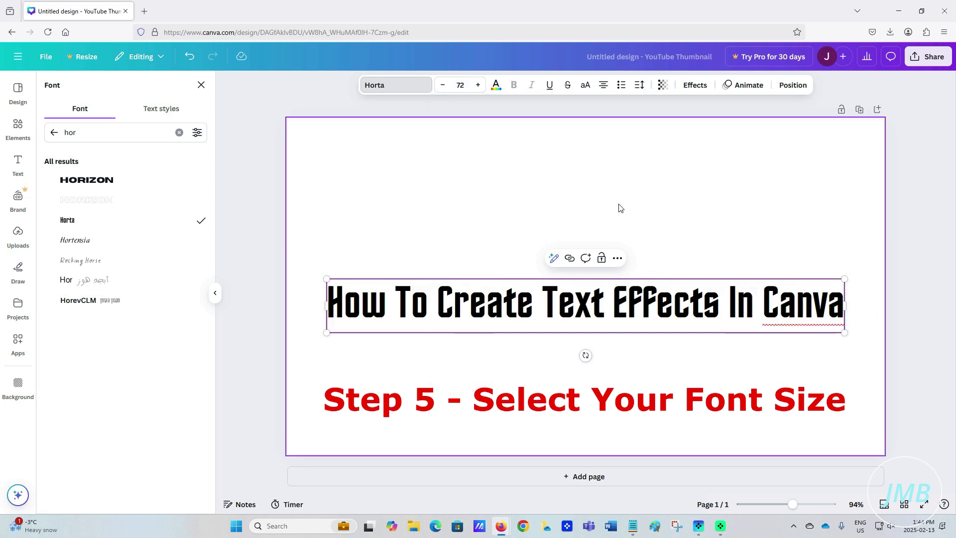
Apply the Shadow text effect to the title and set the shadow's transparency to 47
click(695, 85)
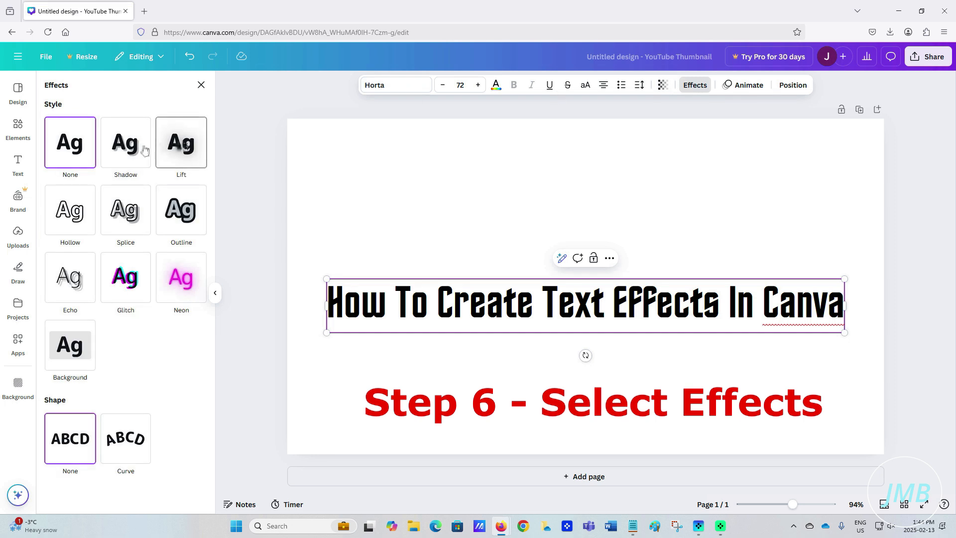
click(137, 150)
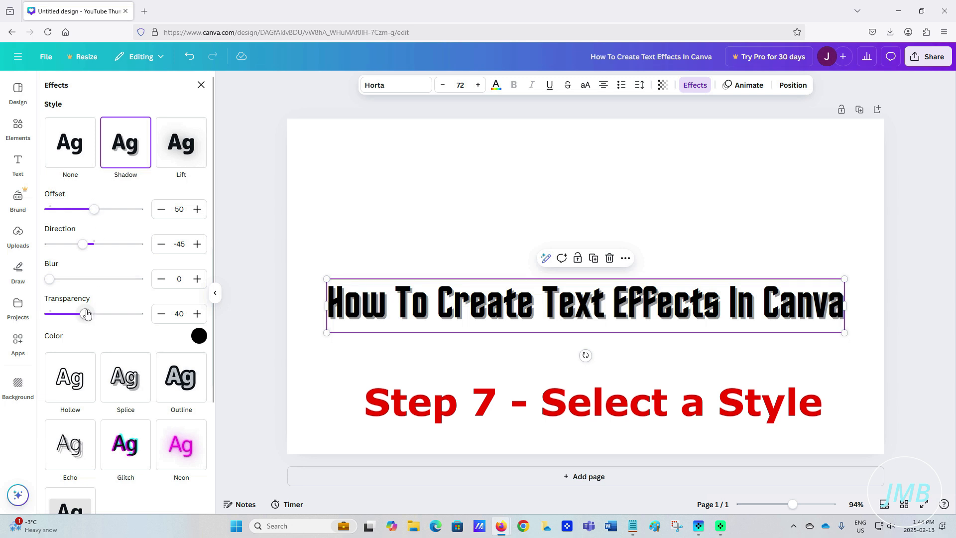
mouse_move(86, 315)
mouse_down()
mouse_move(142, 313)
mouse_move(92, 309)
mouse_up()
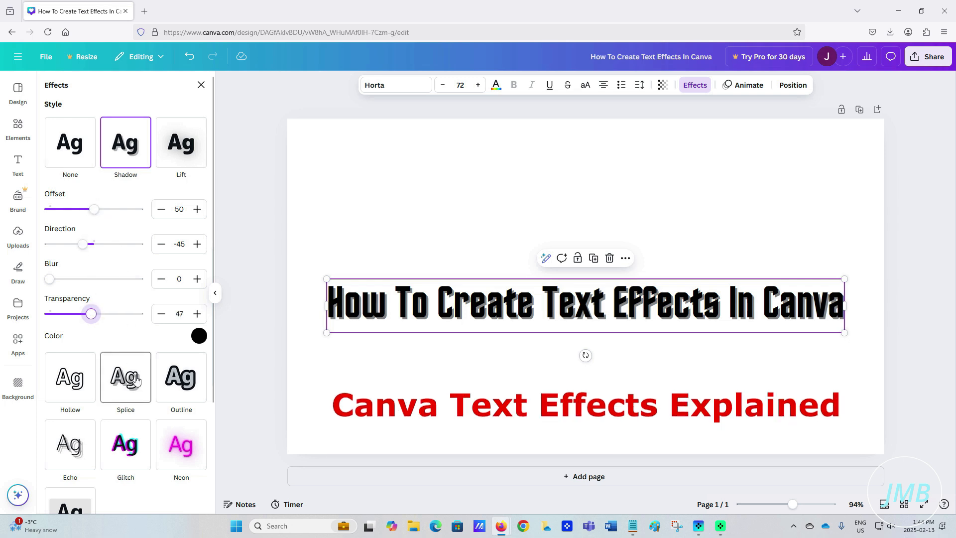
Try the Lift, None, Hollow, Splice and Outline effect styles on the title in turn
click(183, 165)
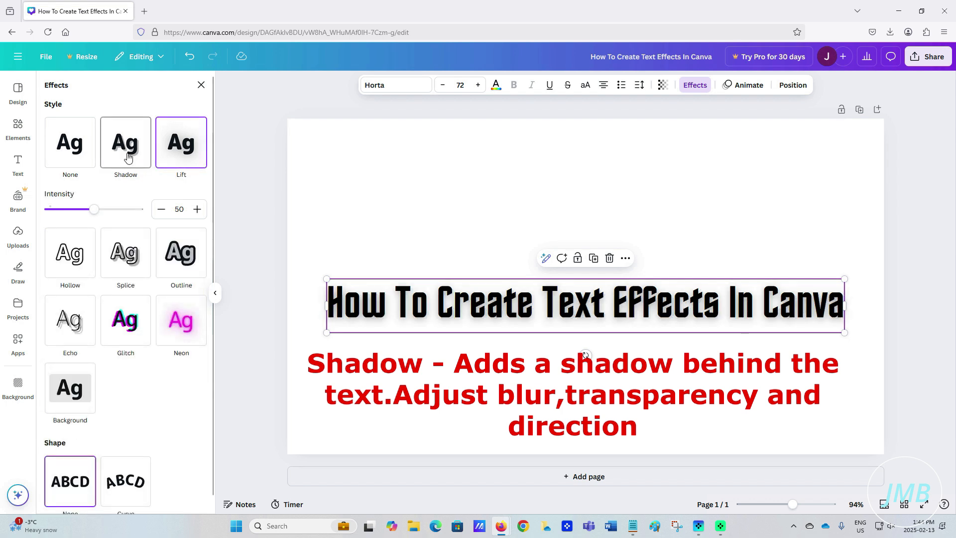
click(70, 165)
click(70, 219)
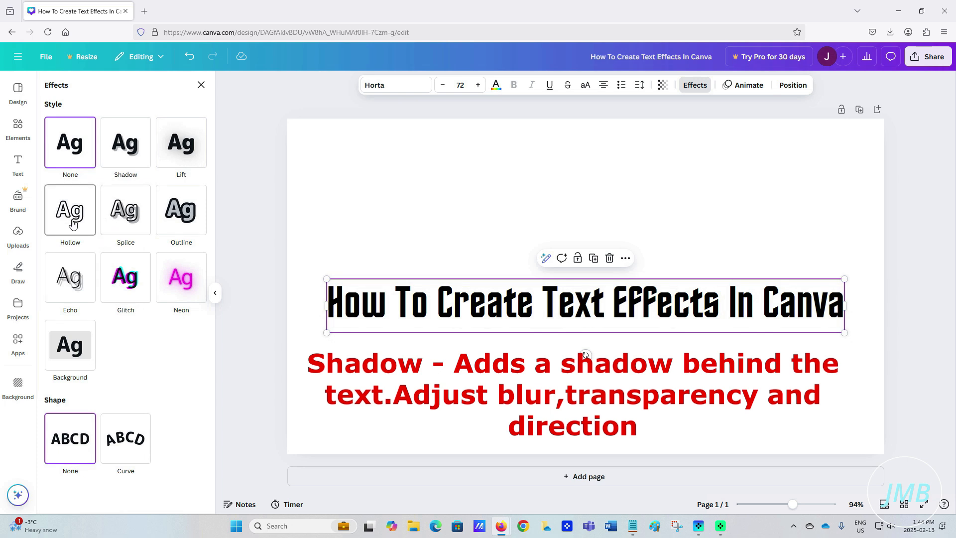
click(124, 214)
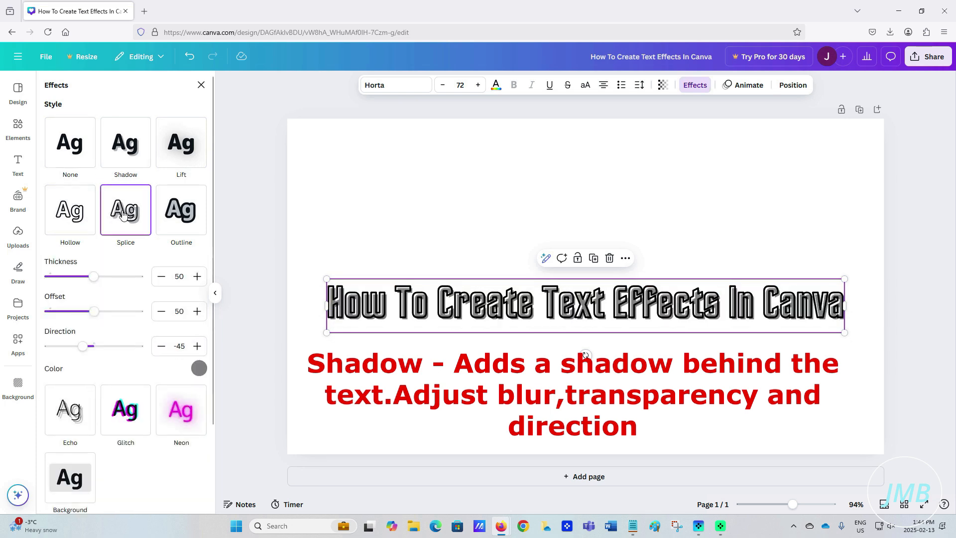
click(177, 213)
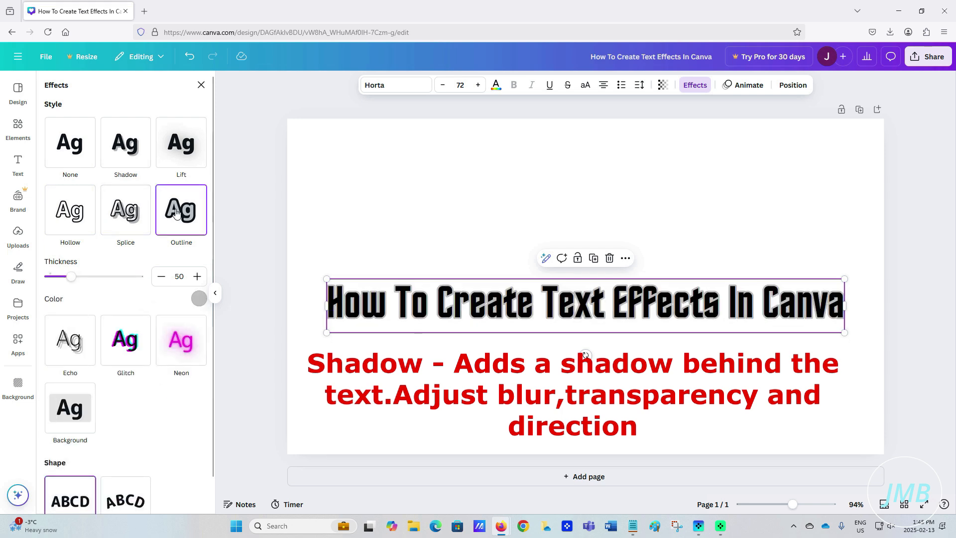
Try the Echo, Glitch and Neon styles on the title, plus the Curve shape, returning the shape to None
click(85, 365)
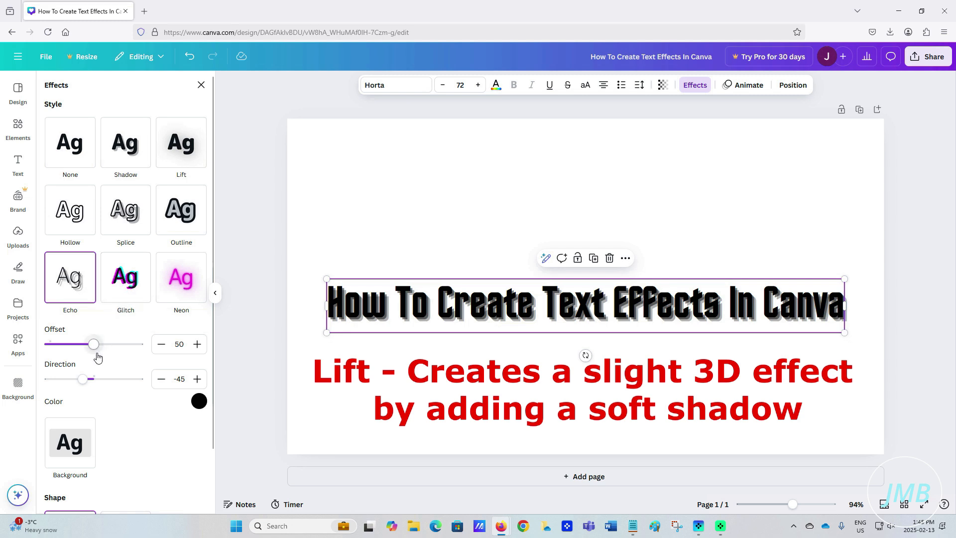
click(132, 280)
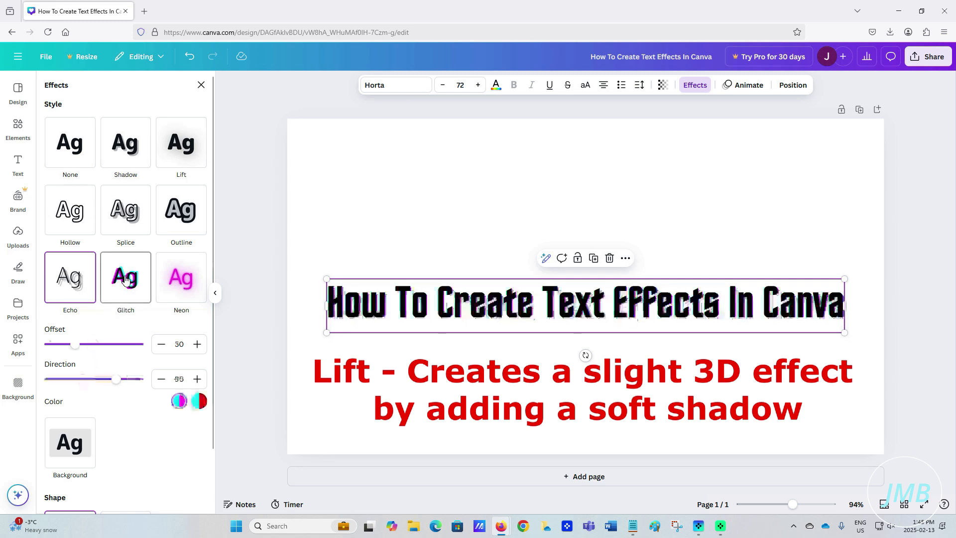
click(164, 281)
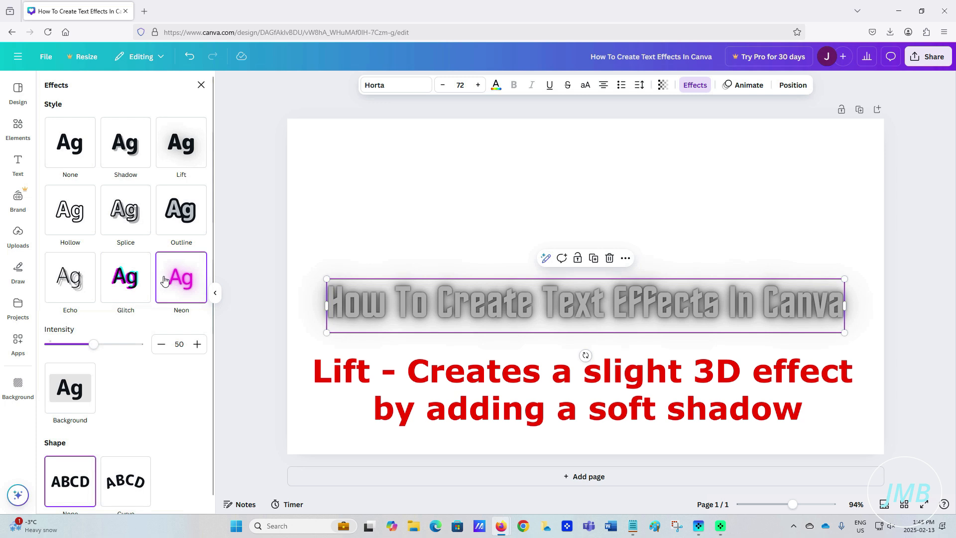
click(116, 468)
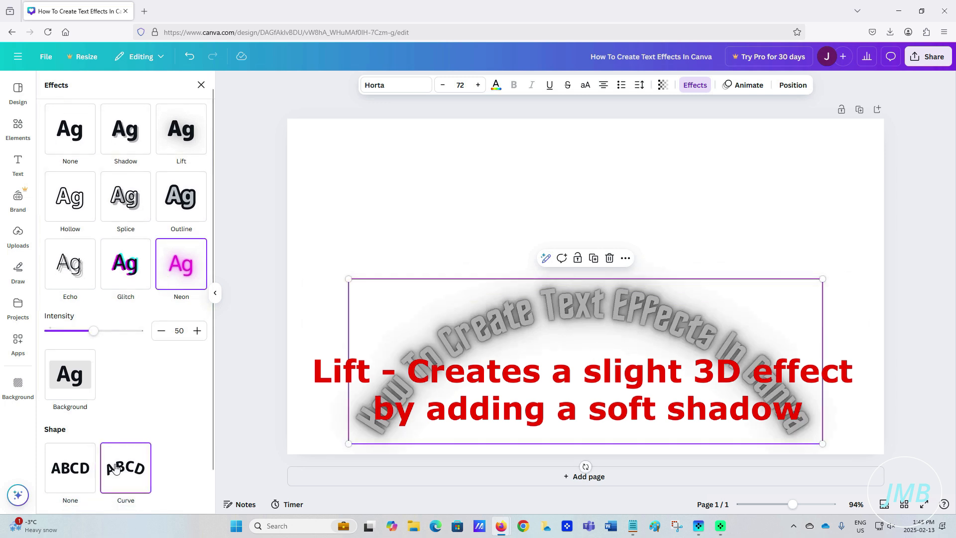
click(70, 466)
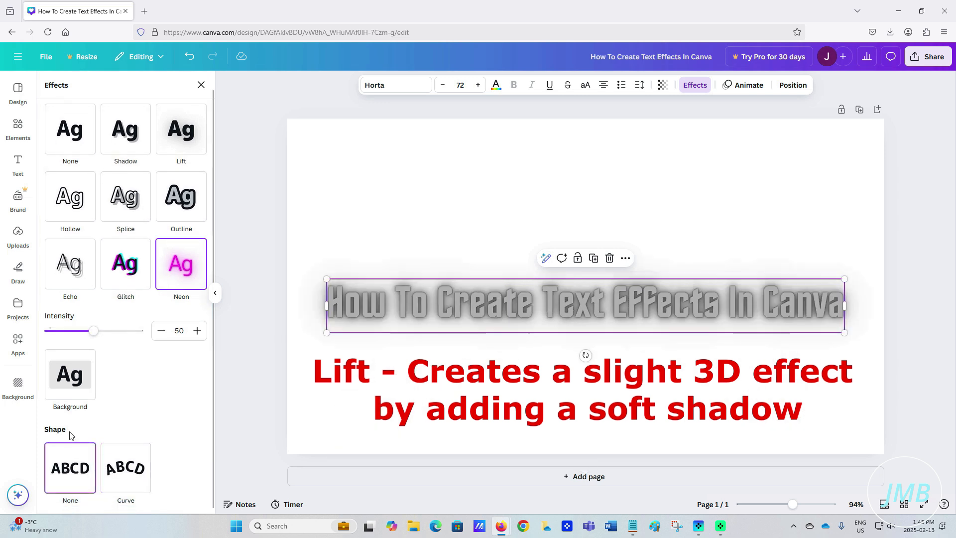
Apply the Background effect to the title and try violet, red, white, gray and dark gray fills, ending on white
click(70, 378)
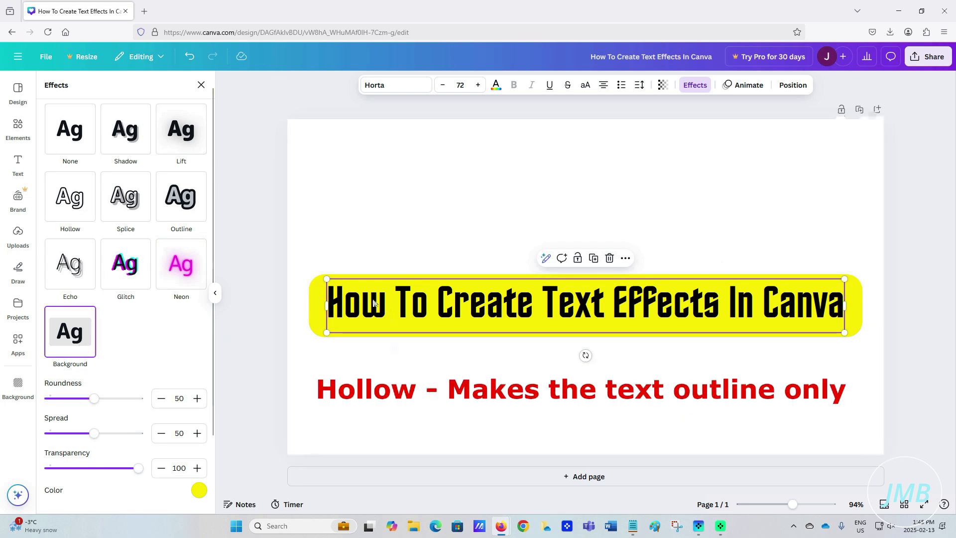
click(198, 496)
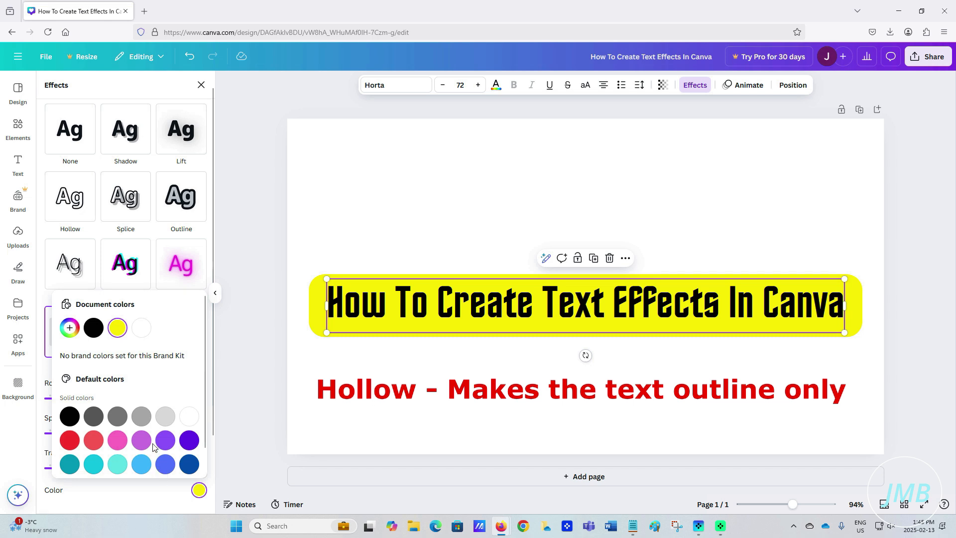
click(190, 441)
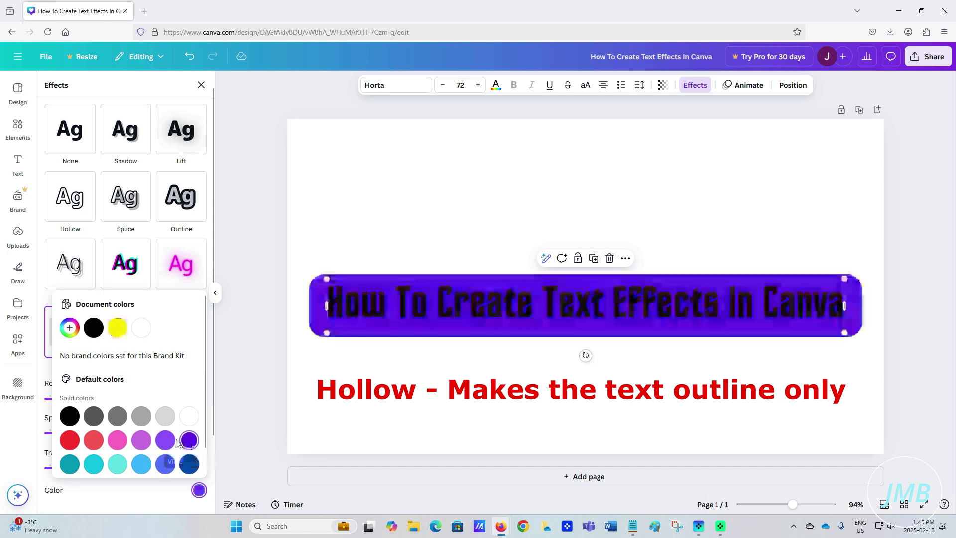
click(67, 443)
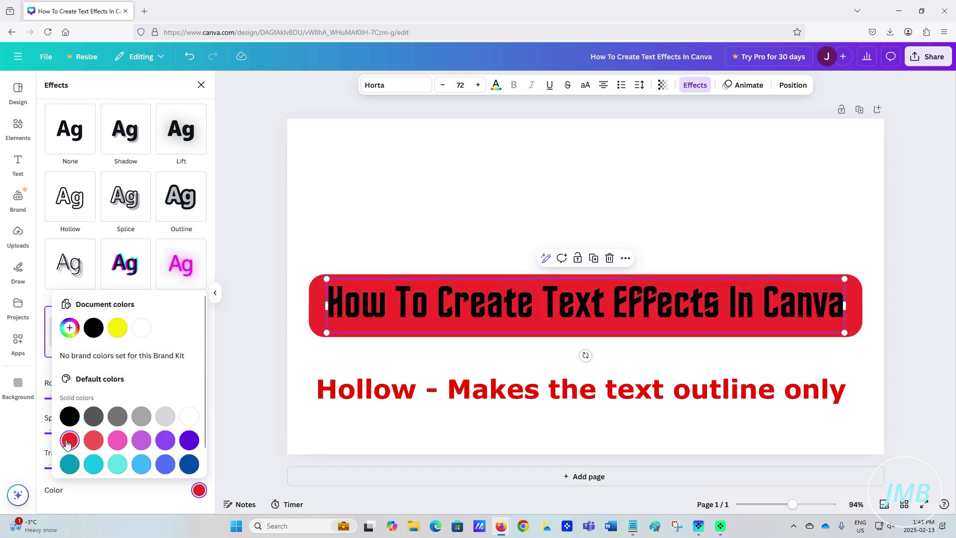
click(188, 419)
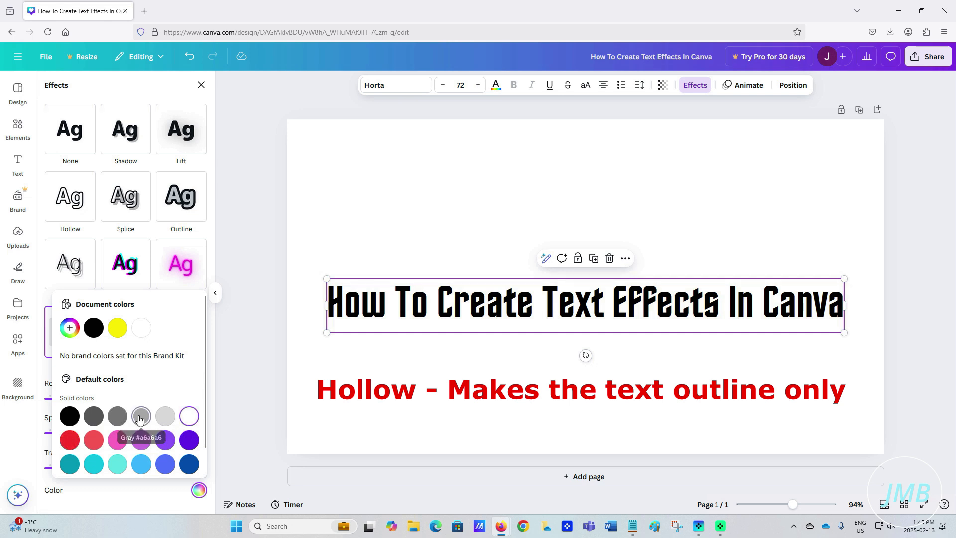
click(126, 418)
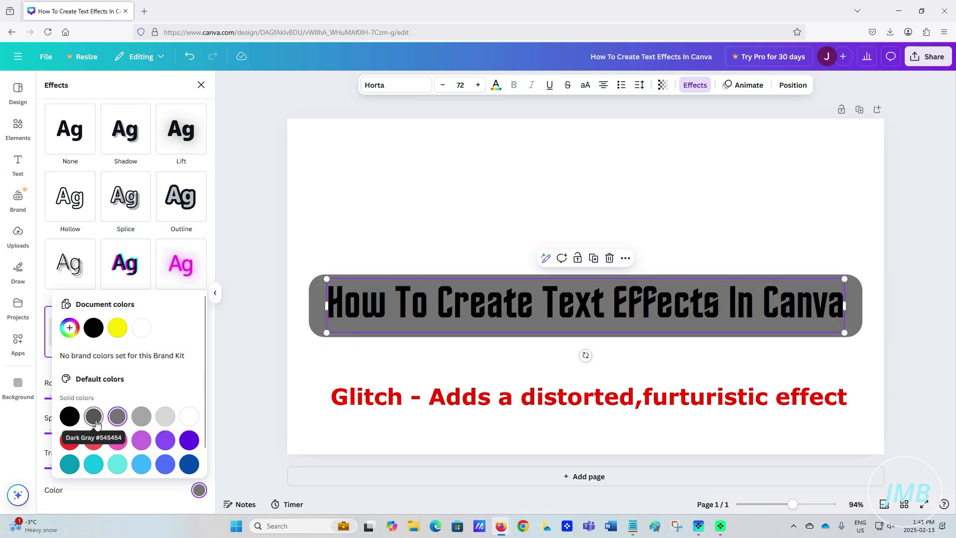
click(97, 421)
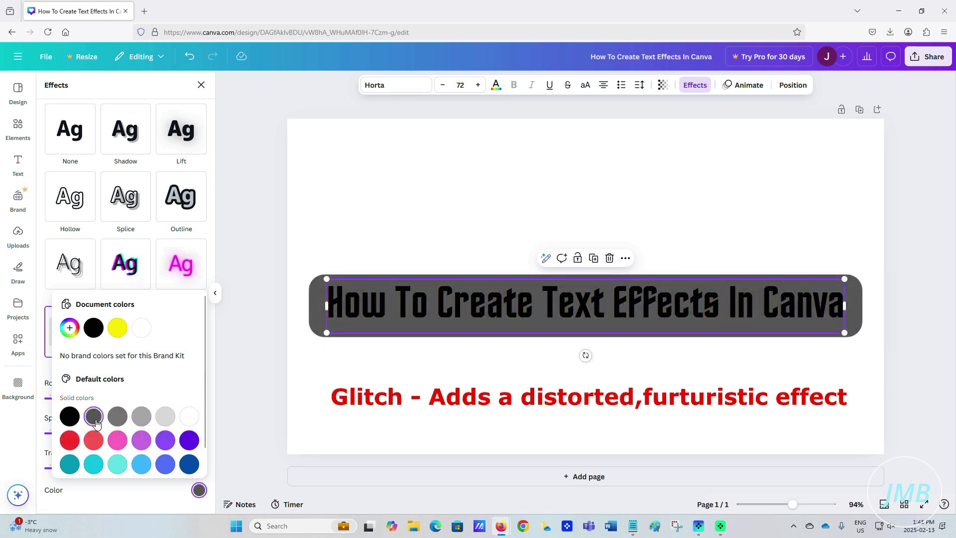
click(188, 418)
scroll(181, 410, down, 1)
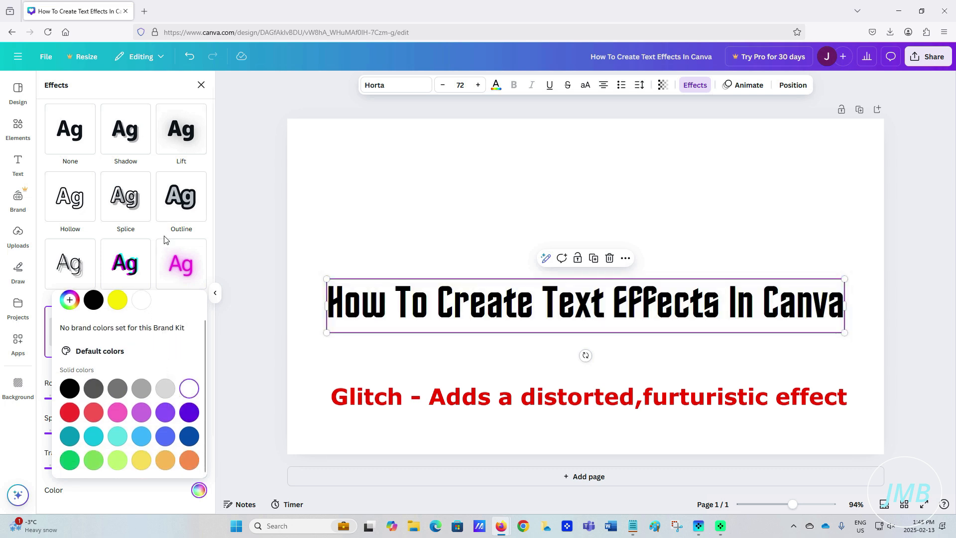
Apply the Outline effect to the title with thickness 120 and a medium blue outline color
click(173, 193)
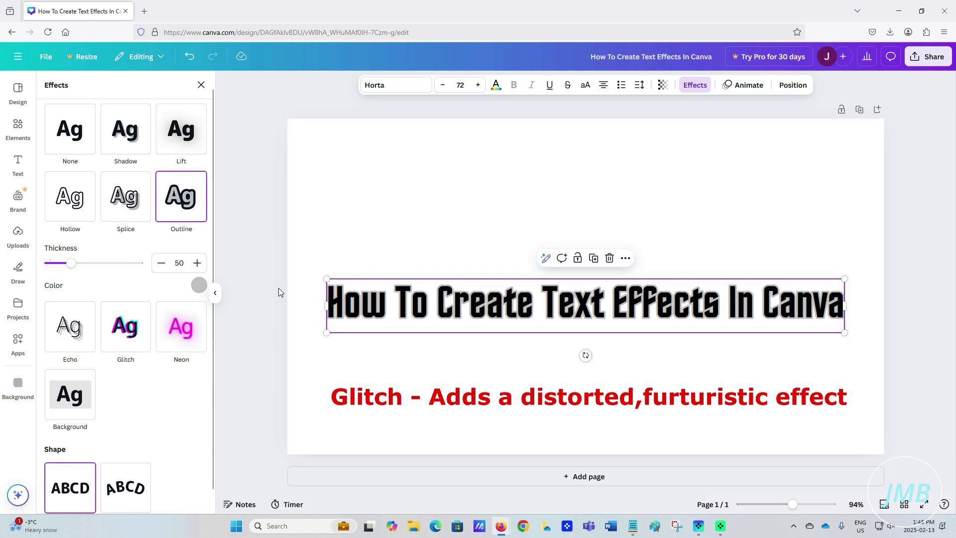
drag(74, 266, 100, 265)
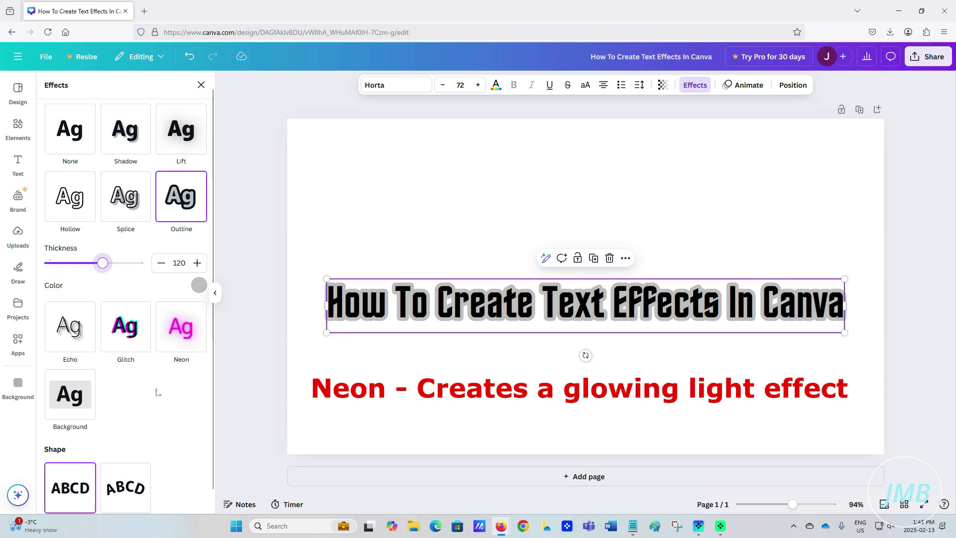
scroll(159, 399, up, 1)
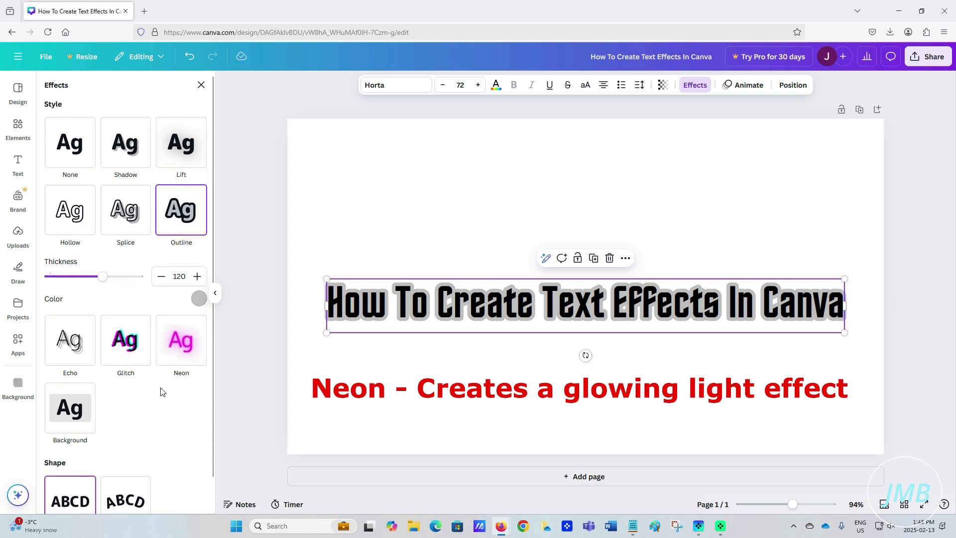
click(198, 299)
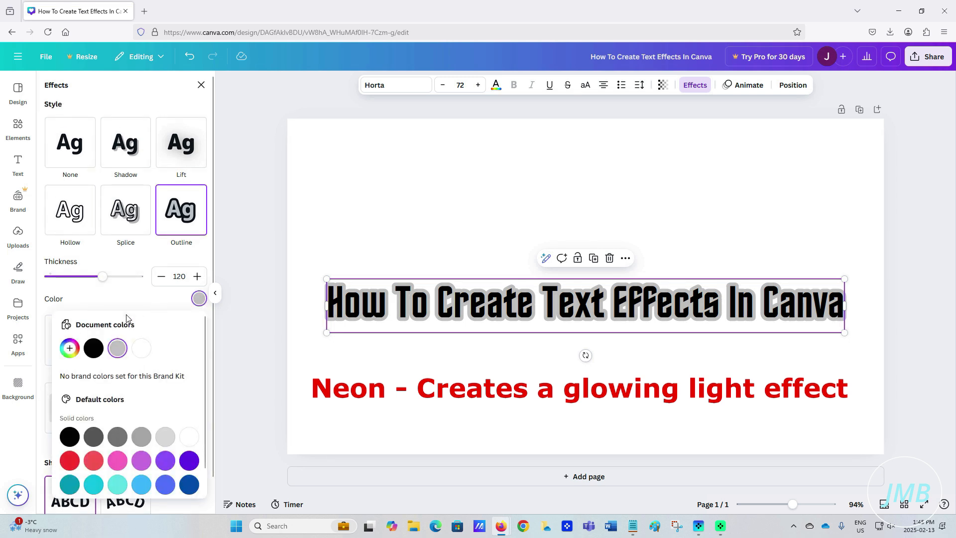
click(192, 485)
click(172, 486)
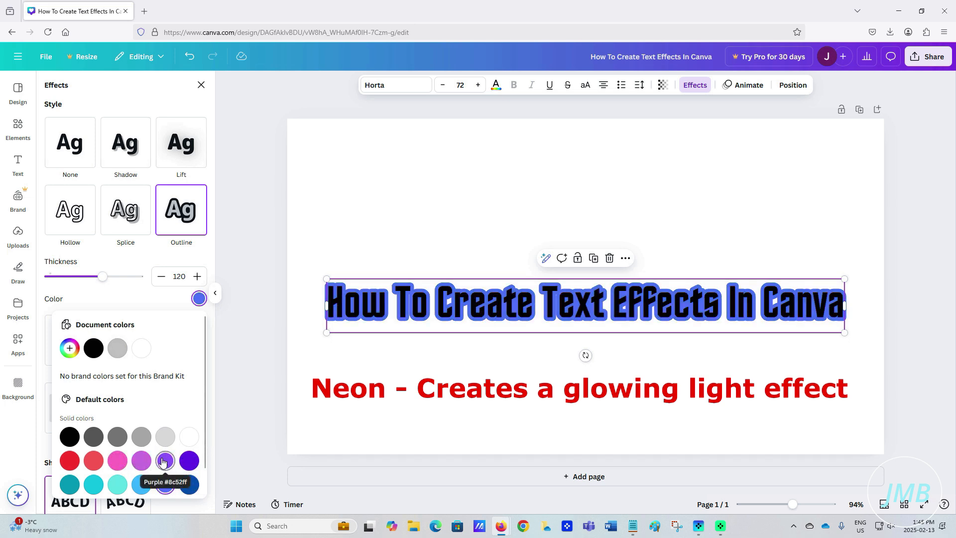
scroll(132, 411, down, 2)
key(Escape)
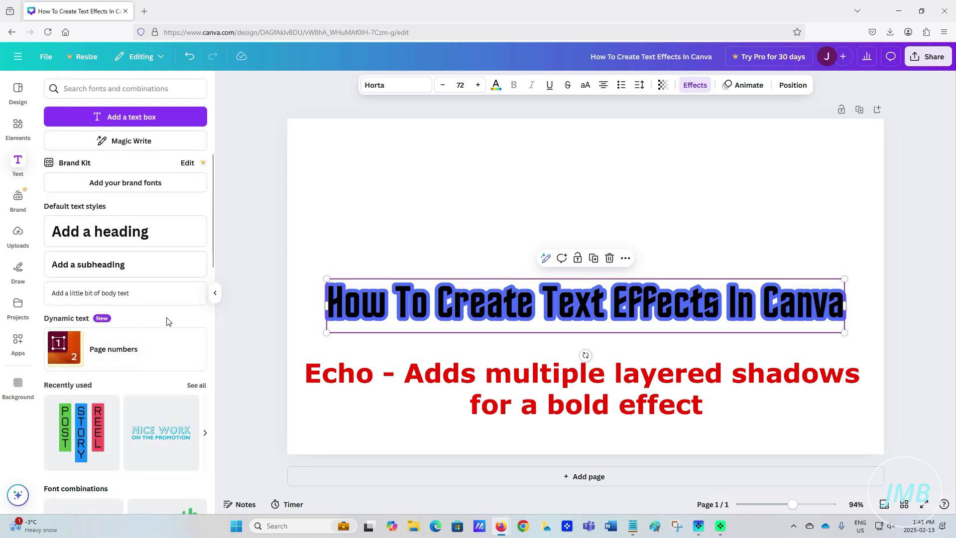
Select the whole title text and set its text color to white
double_click(365, 308)
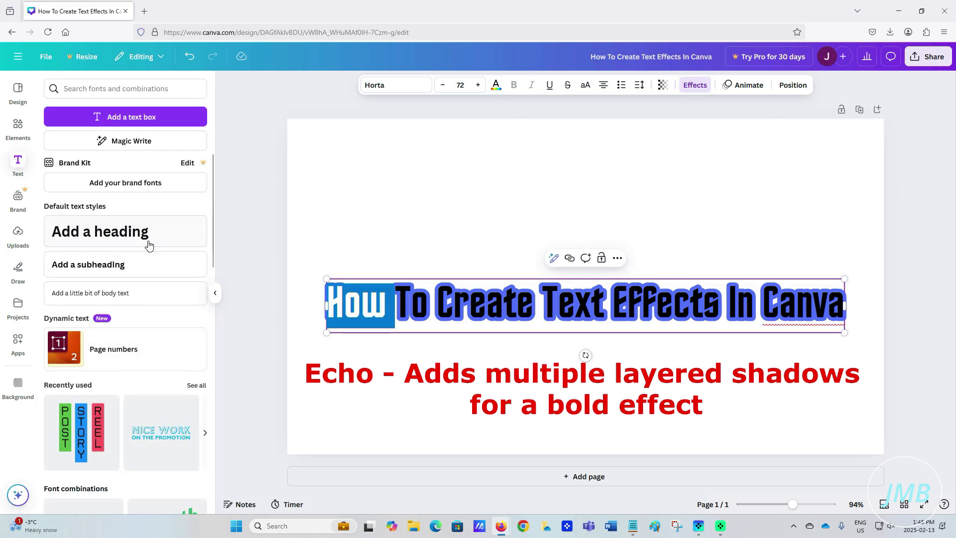
click(437, 309)
key(ctrl+a)
click(496, 85)
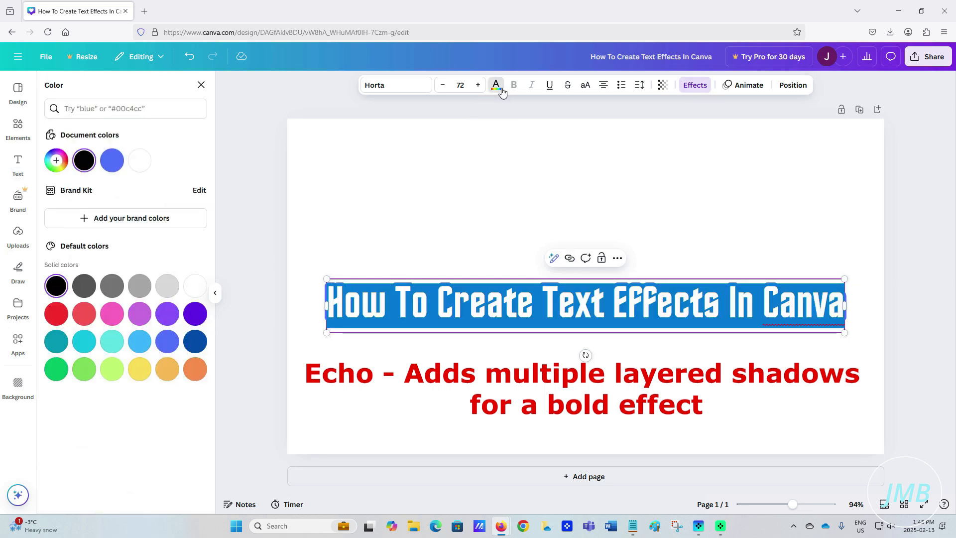
click(141, 166)
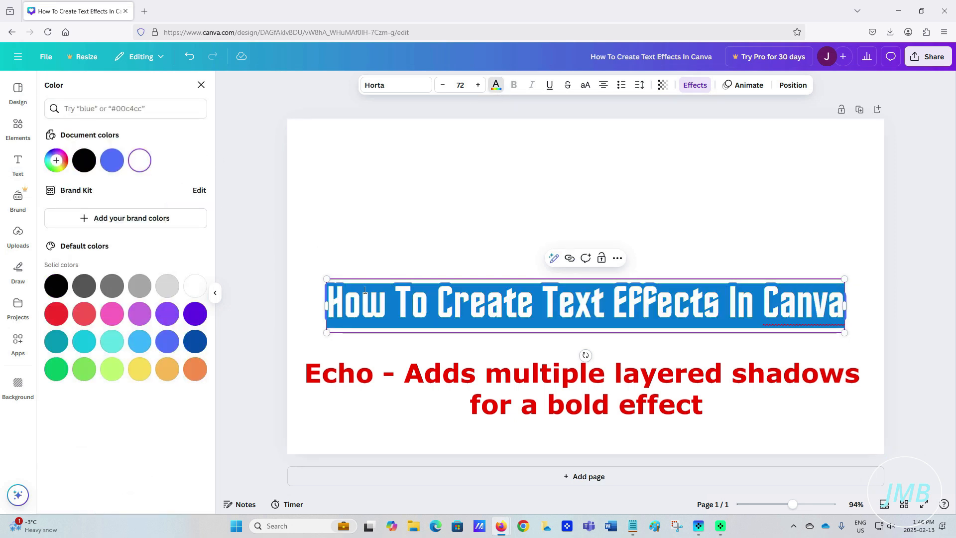
click(370, 297)
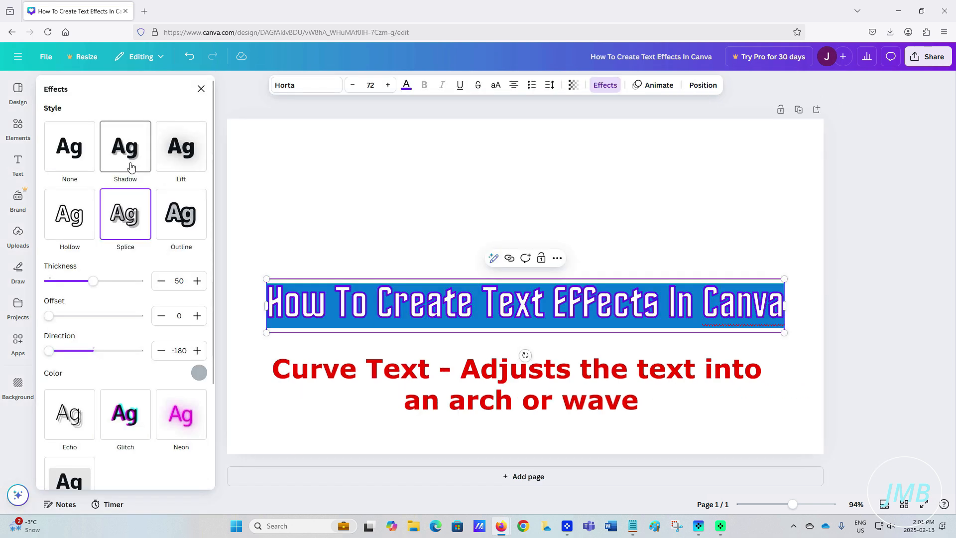
Try the Shadow effect on the title with blur 100 and transparency 0, and view it with the title deselected
click(131, 166)
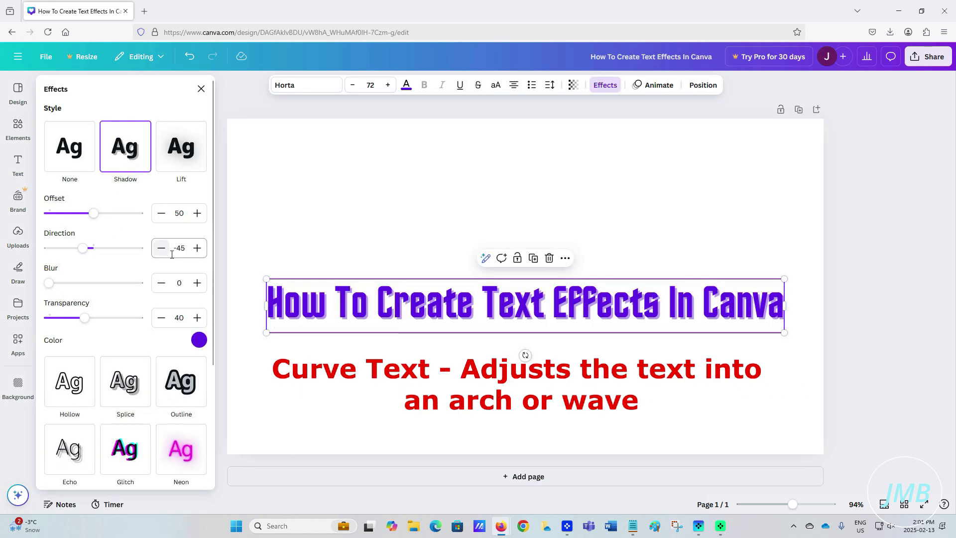
drag(51, 285, 140, 284)
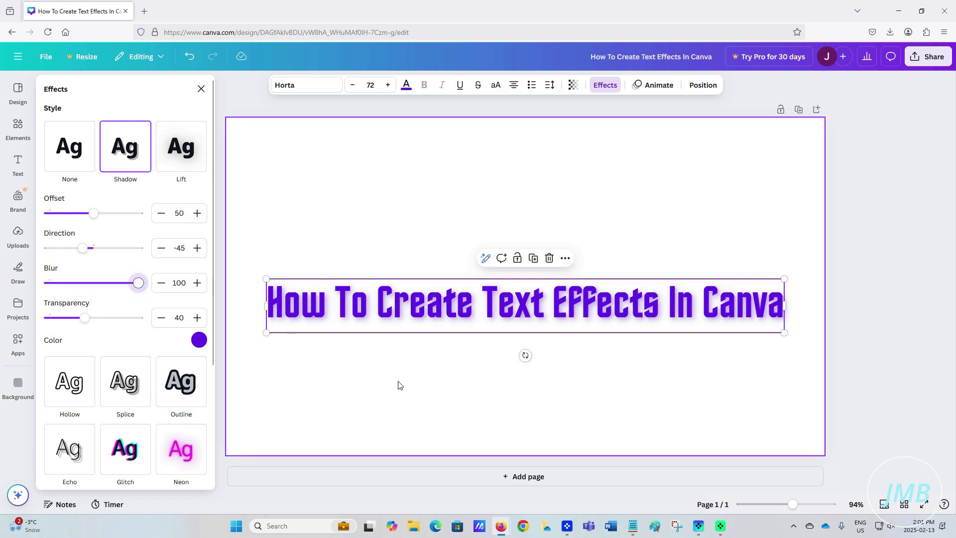
click(401, 387)
double_click(401, 324)
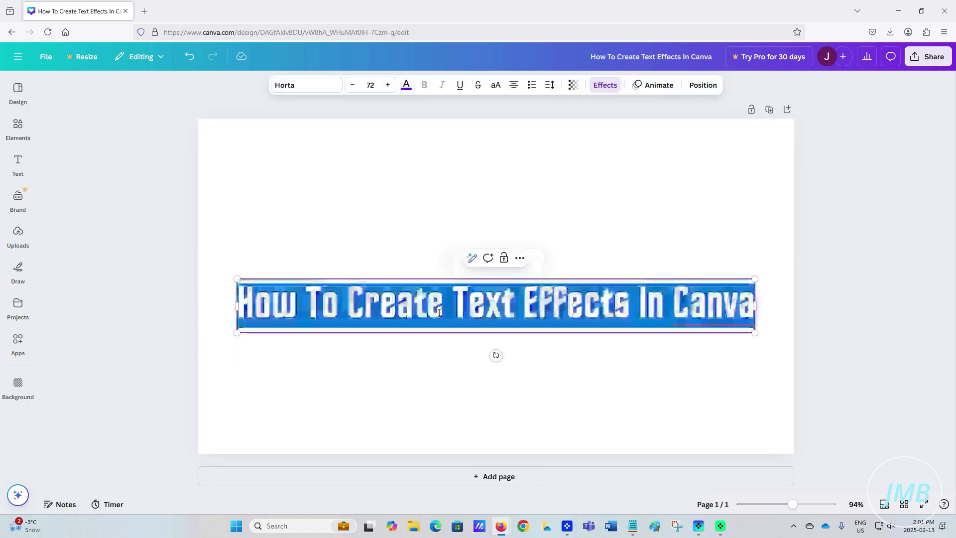
click(605, 86)
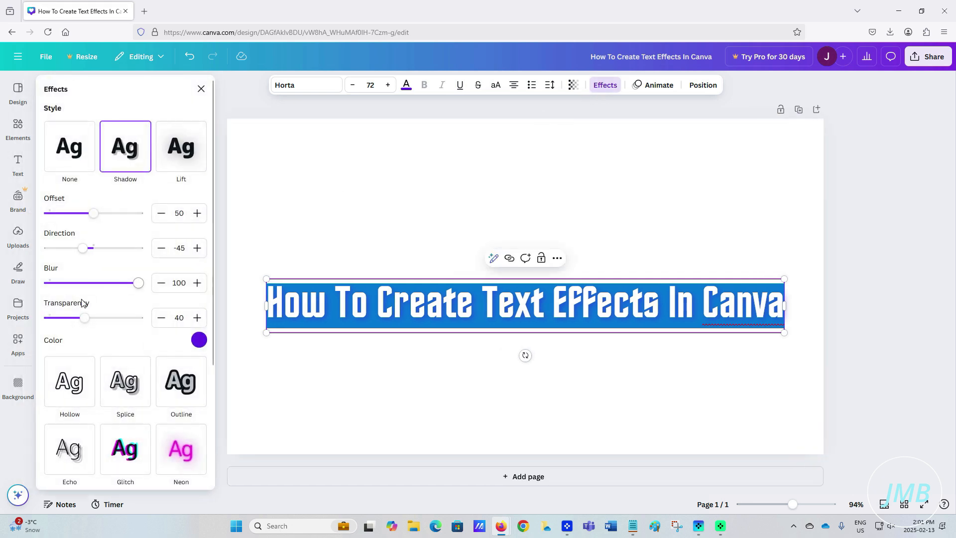
drag(85, 320, 20, 324)
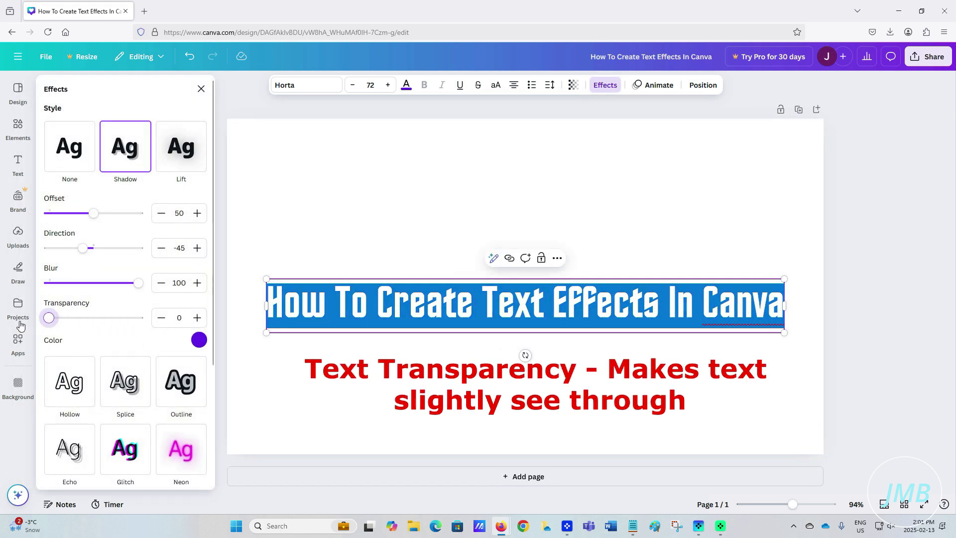
click(398, 233)
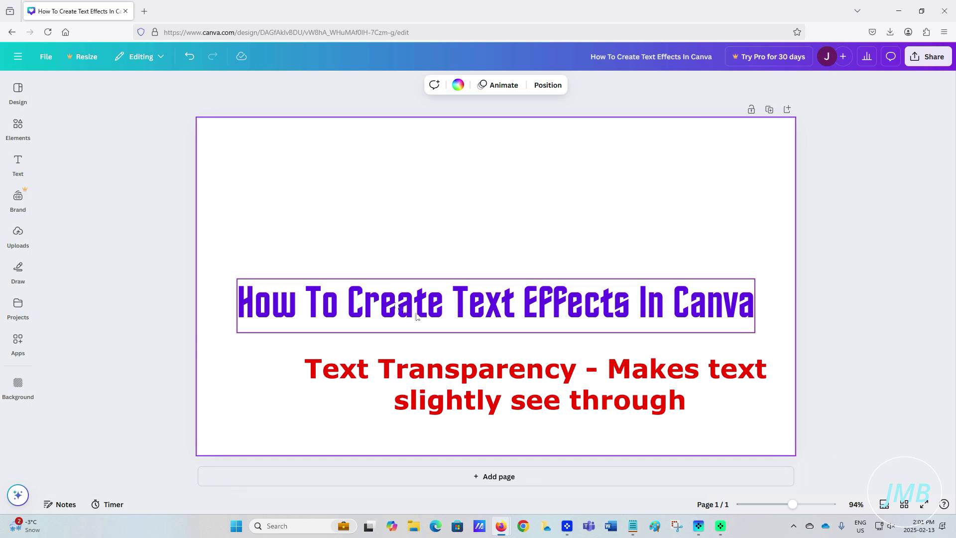
Try the Hollow effect on the title with the thickness lowered to 1
double_click(428, 304)
click(605, 85)
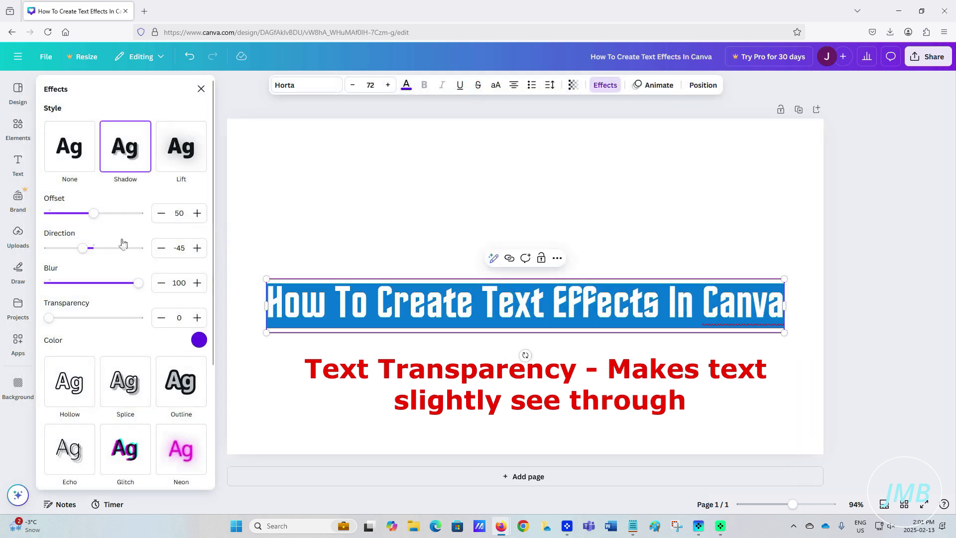
scroll(124, 252, down, 3)
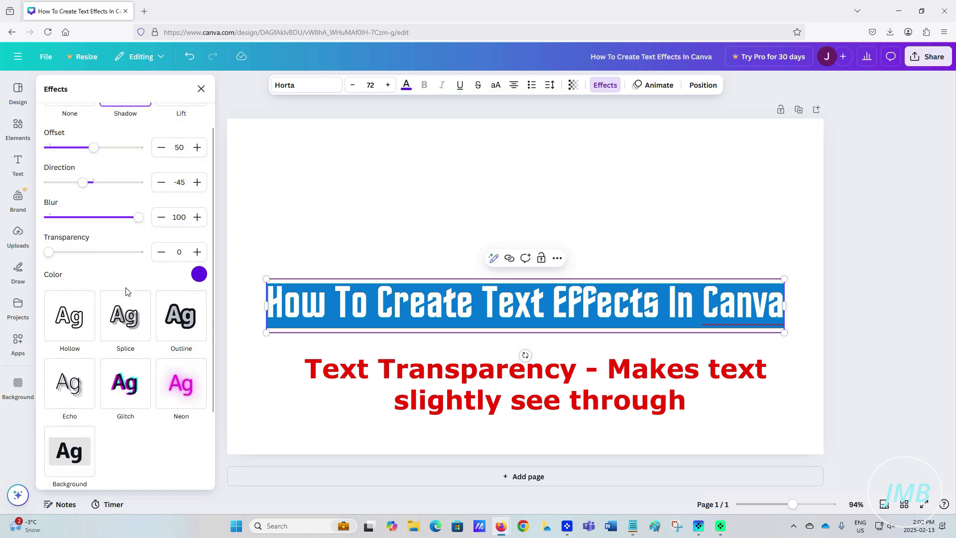
click(75, 326)
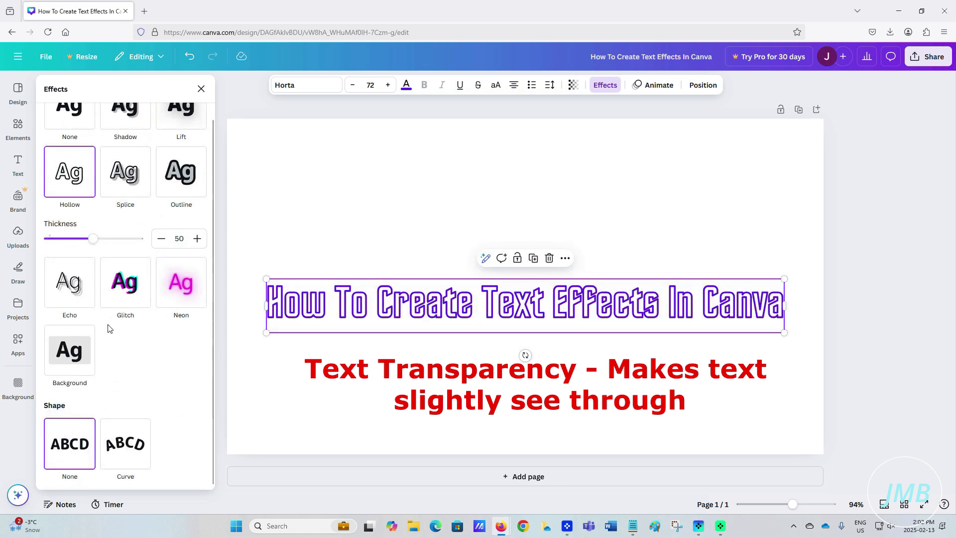
drag(94, 239, 35, 240)
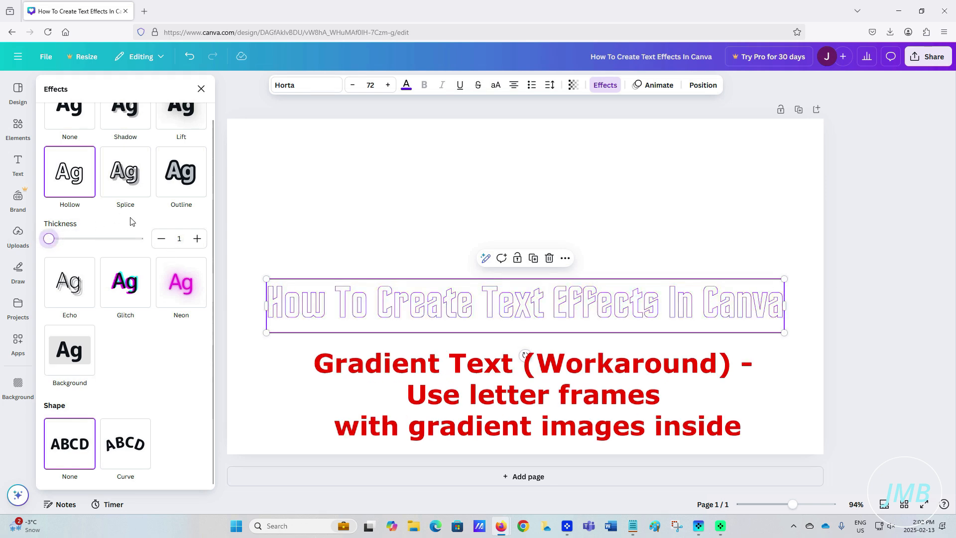
Try the Lift effect on the title with the intensity lowered to 0
scroll(132, 222, up, 1)
click(181, 144)
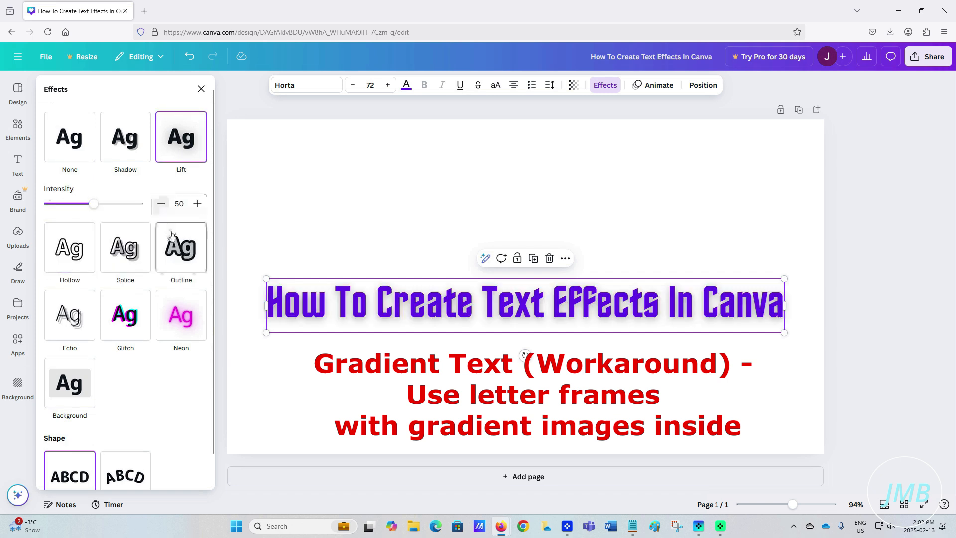
drag(94, 204, 21, 209)
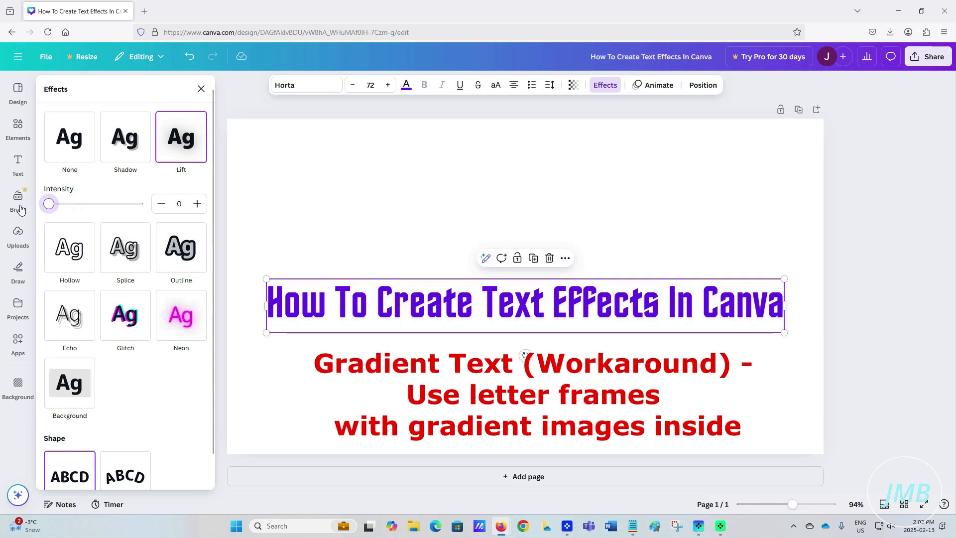
scroll(149, 190, up, 1)
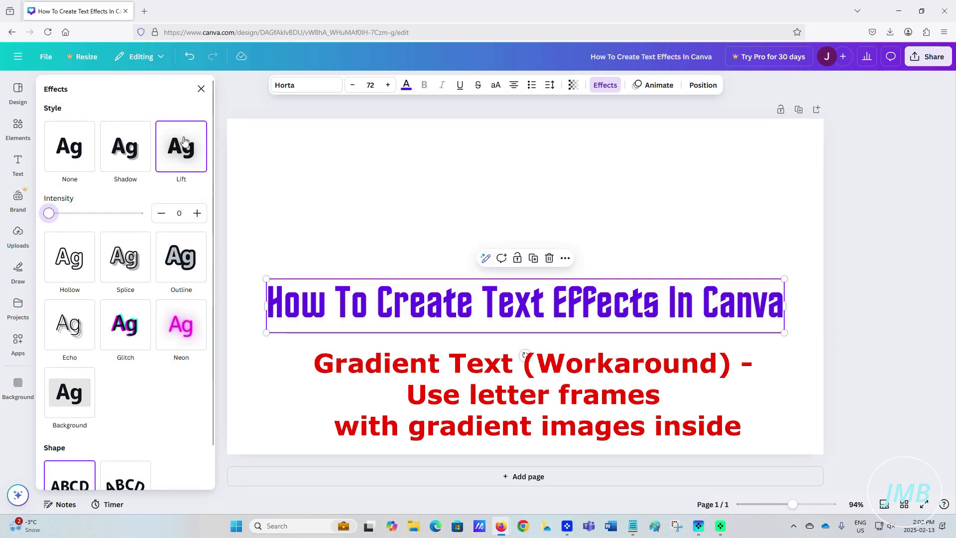
Try the Echo effect on the title with offset 100, changing the direction to -100 and on toward its maximum
click(73, 325)
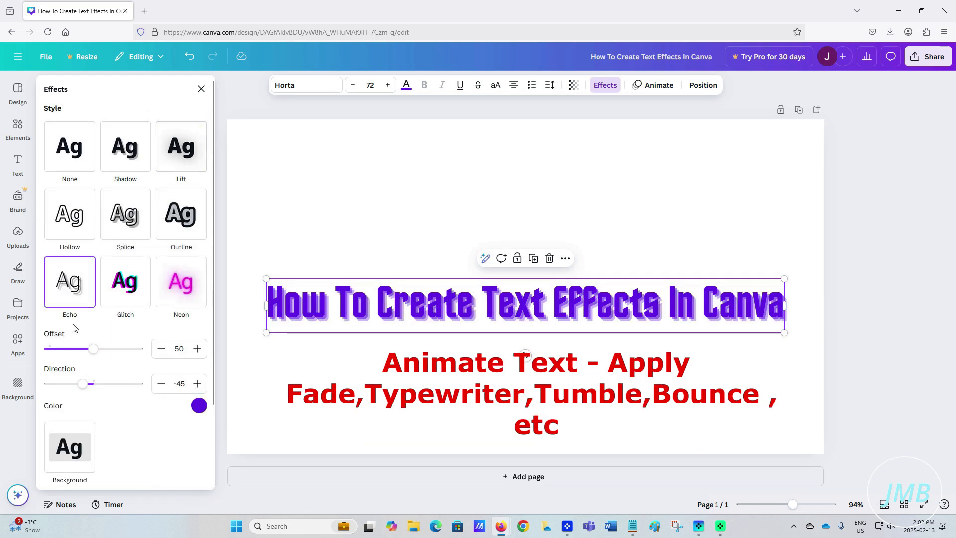
drag(90, 380, 137, 349)
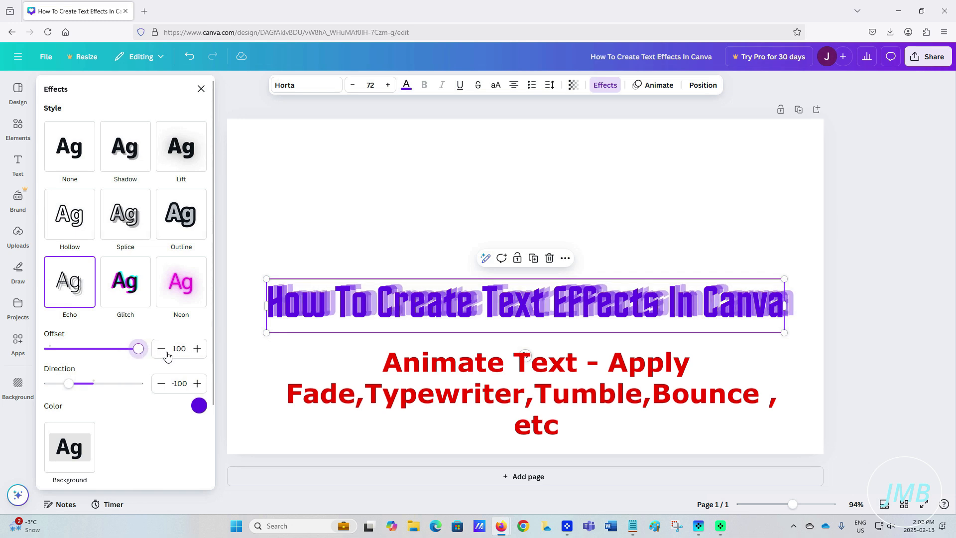
drag(69, 384, 148, 382)
Try the Glitch effect on the title with offset 100 and direction -180
click(139, 302)
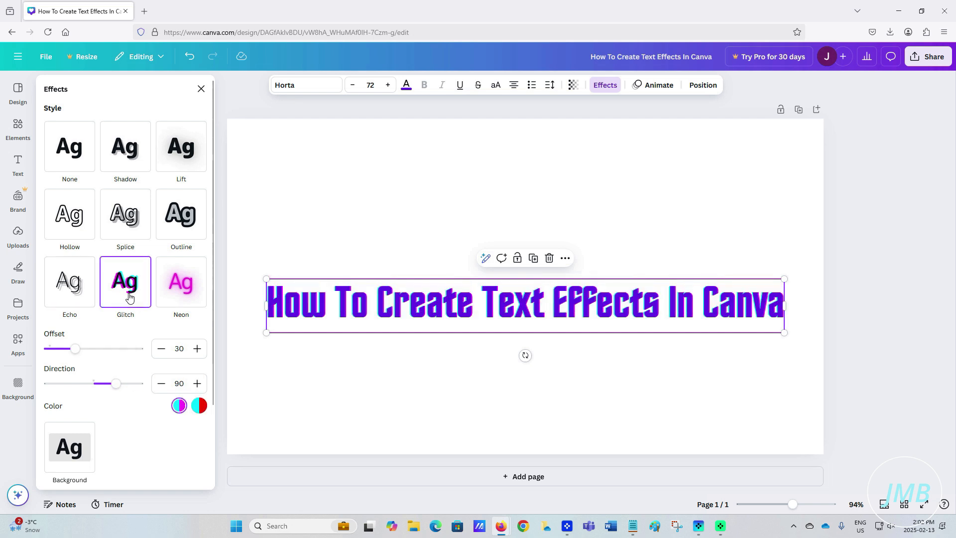
drag(117, 380, 150, 384)
drag(74, 349, 42, 378)
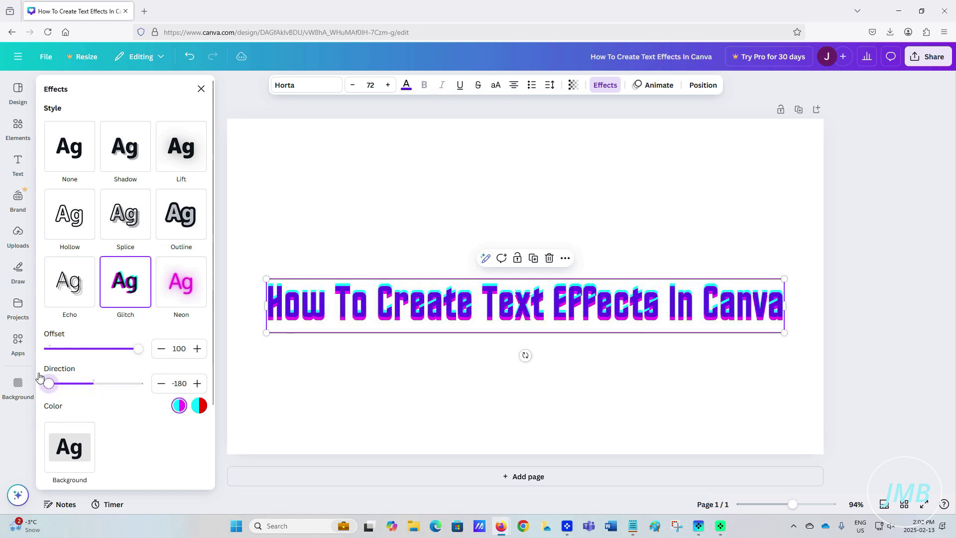
Apply the Neon effect to the title and raise its intensity to the maximum
click(181, 282)
drag(101, 352, 177, 350)
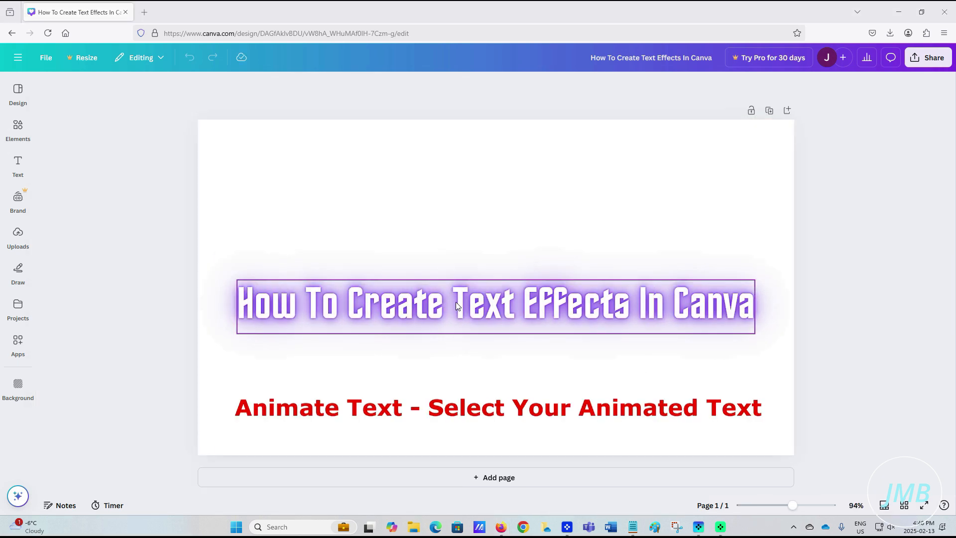
Preview the available text animations on the title, covering the suggested, general and add-on effects such as Bounce, Clarify, Wipe, Baseline, Pulse and Wiggle
click(456, 302)
click(460, 302)
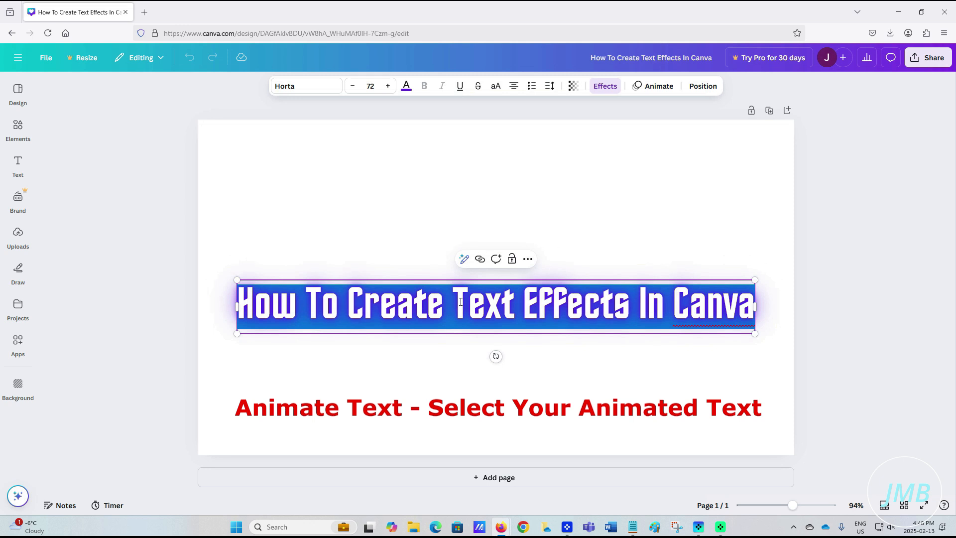
click(653, 86)
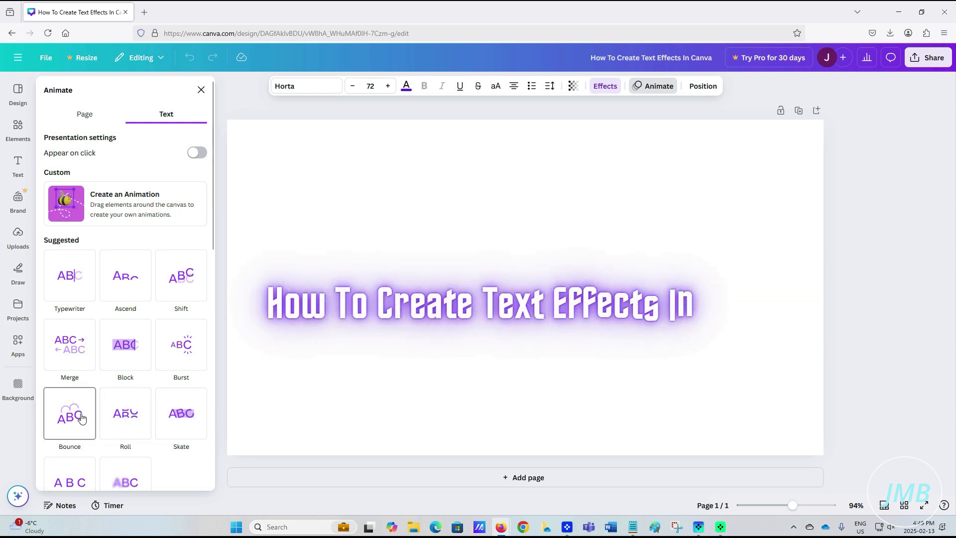
scroll(82, 419, down, 1)
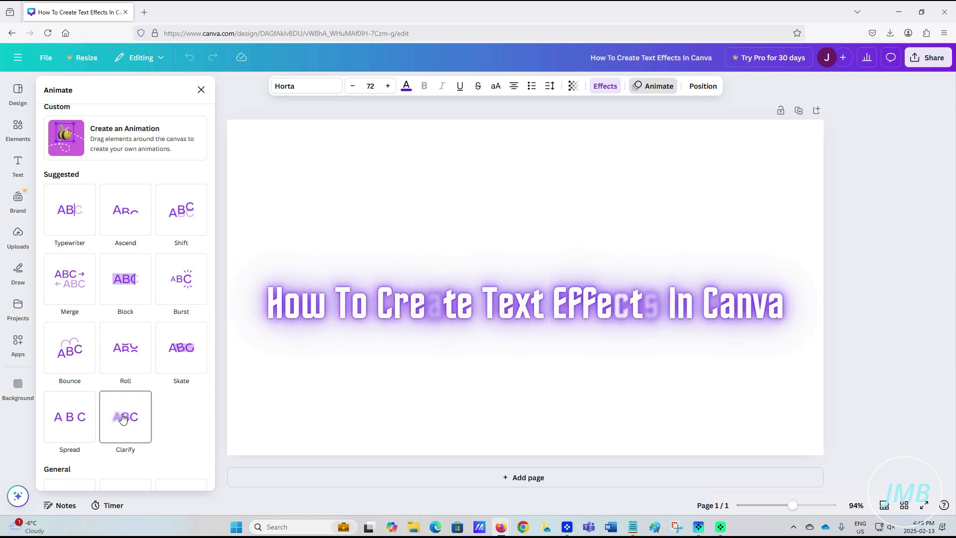
scroll(123, 419, down, 2)
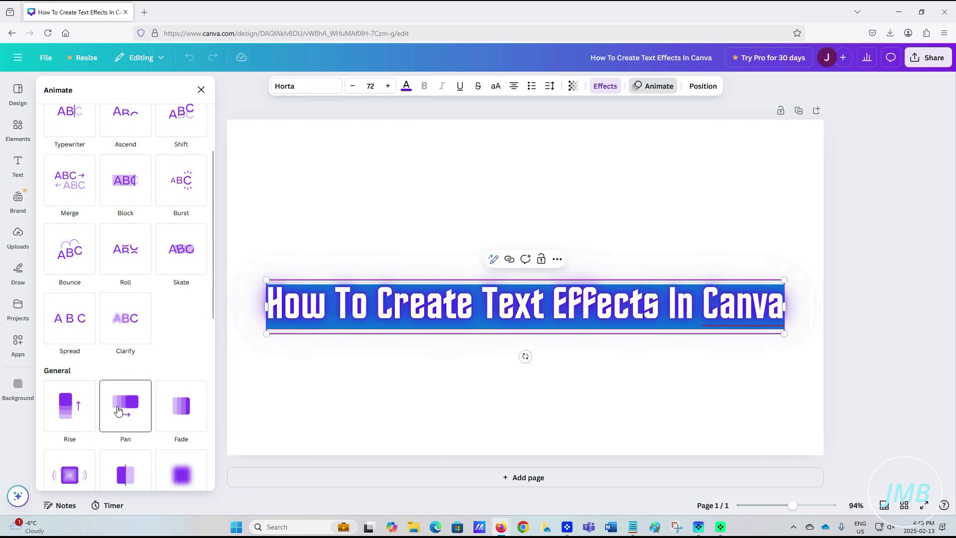
scroll(174, 399, down, 2)
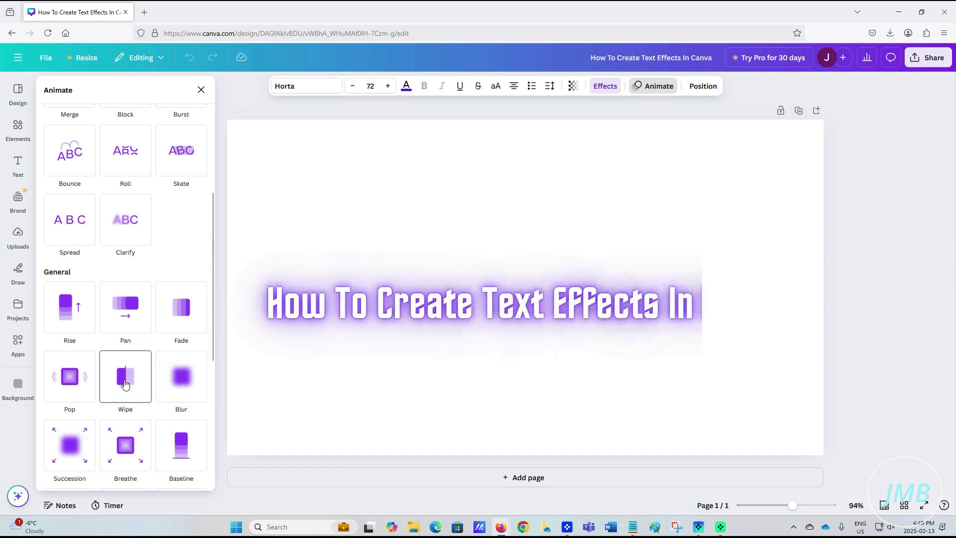
scroll(68, 384, down, 1)
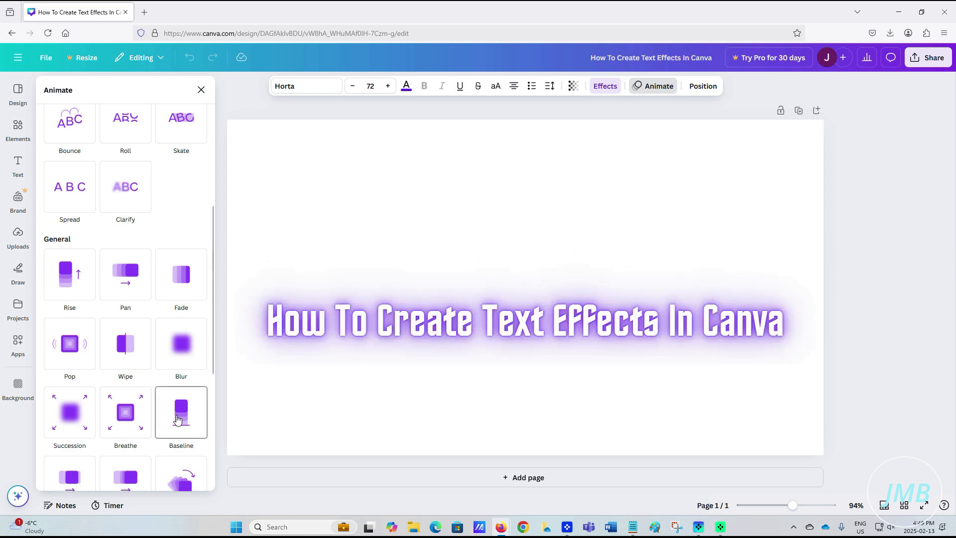
scroll(178, 419, down, 2)
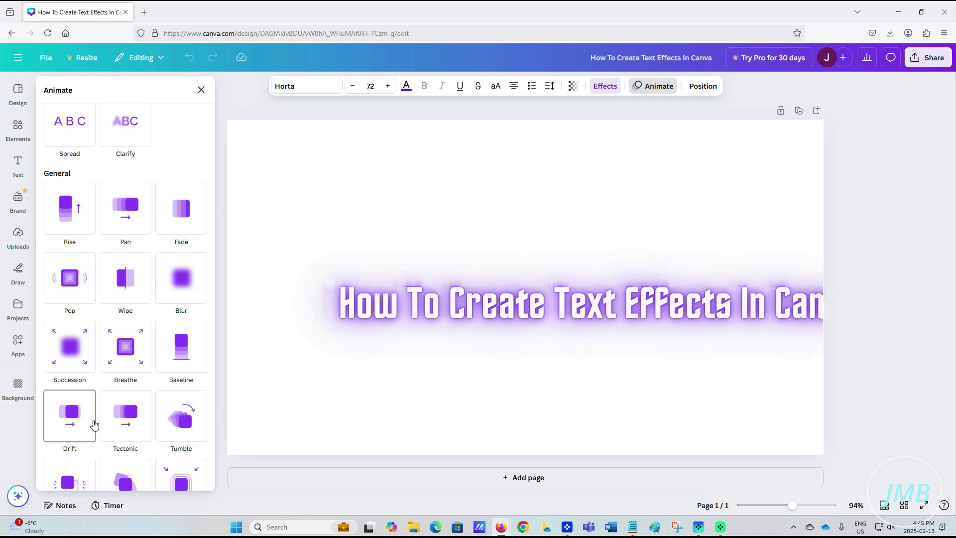
scroll(94, 425, down, 1)
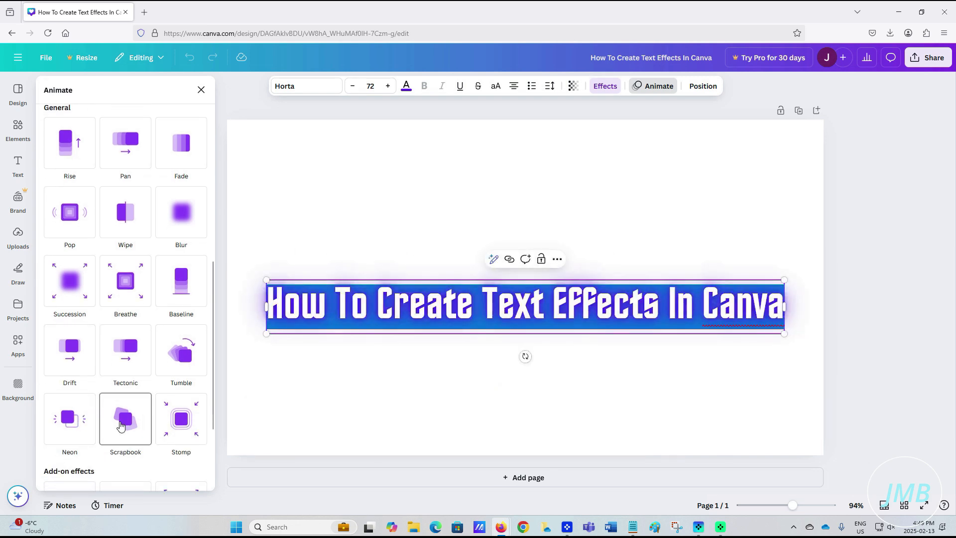
scroll(169, 423, down, 1)
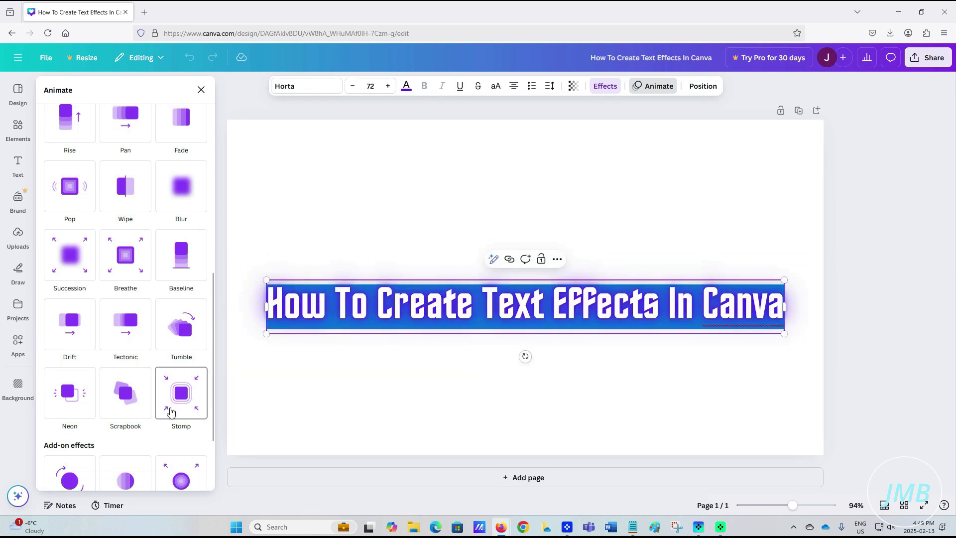
scroll(82, 415, down, 1)
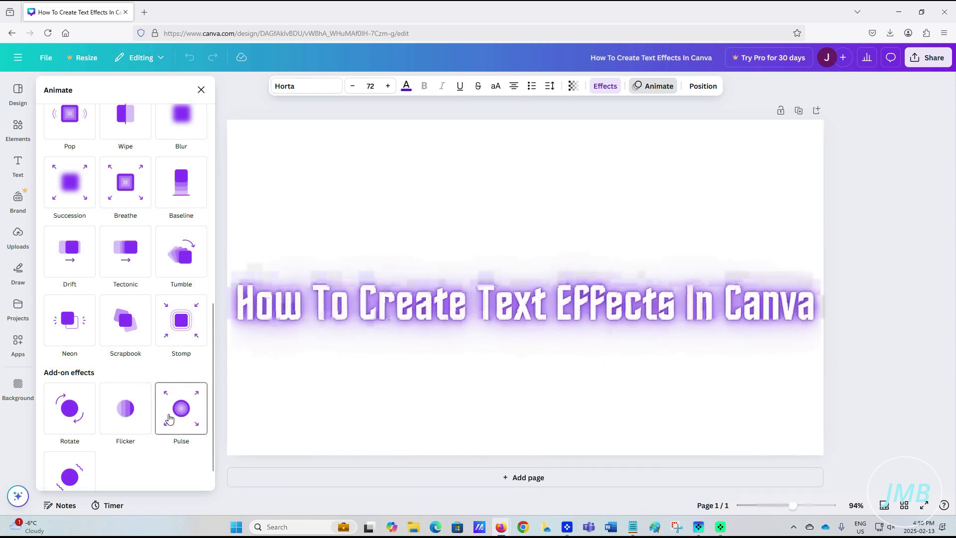
scroll(171, 411, down, 1)
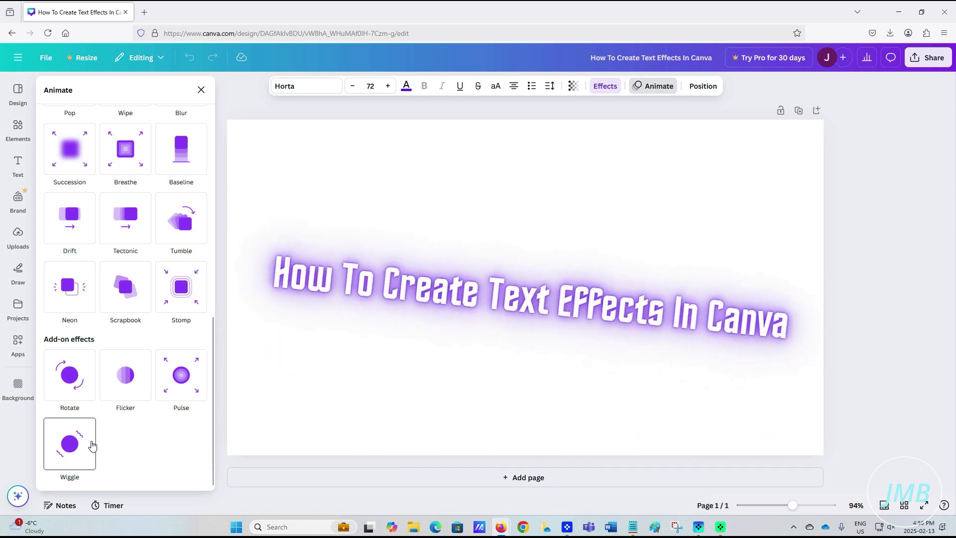
Apply the Flicker add-on animation to the title and review its speed option
click(132, 401)
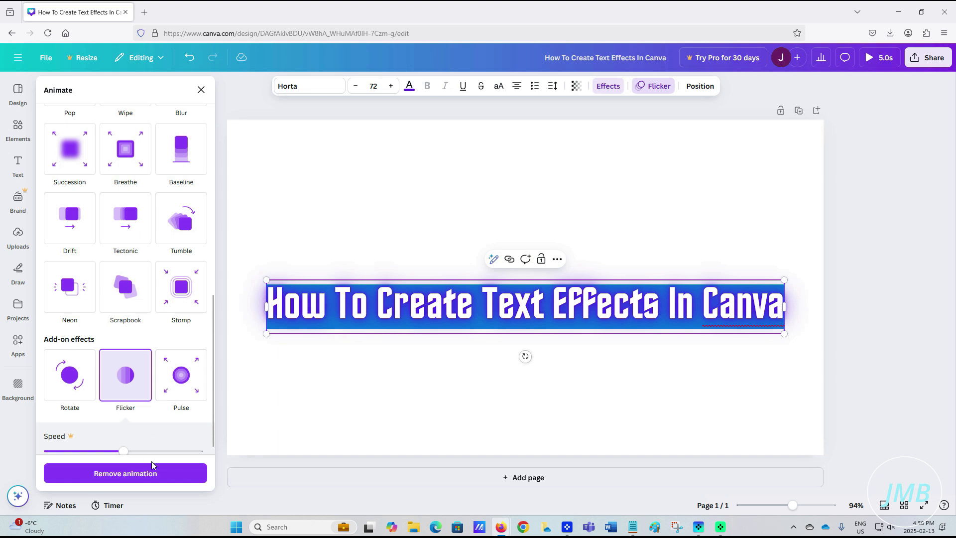
scroll(167, 411, down, 1)
scroll(167, 411, down, 3)
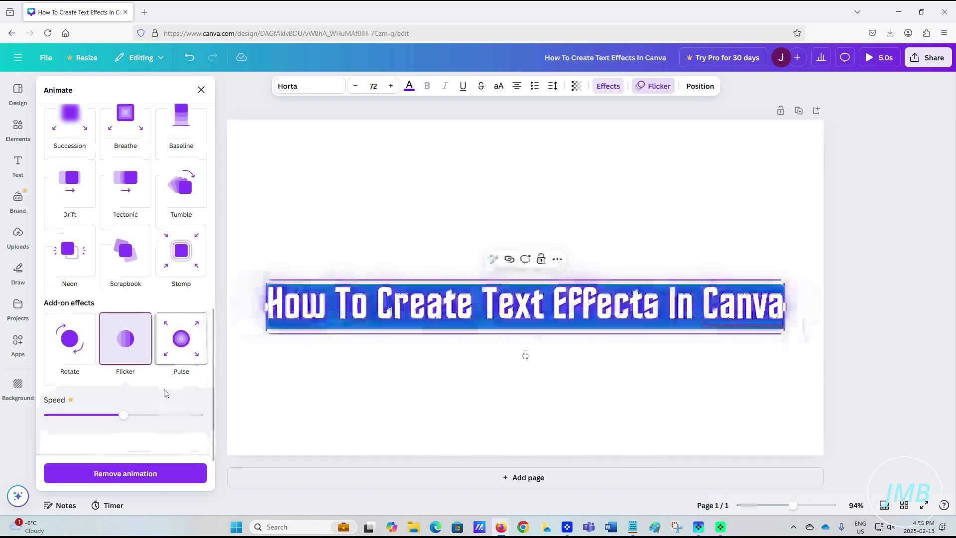